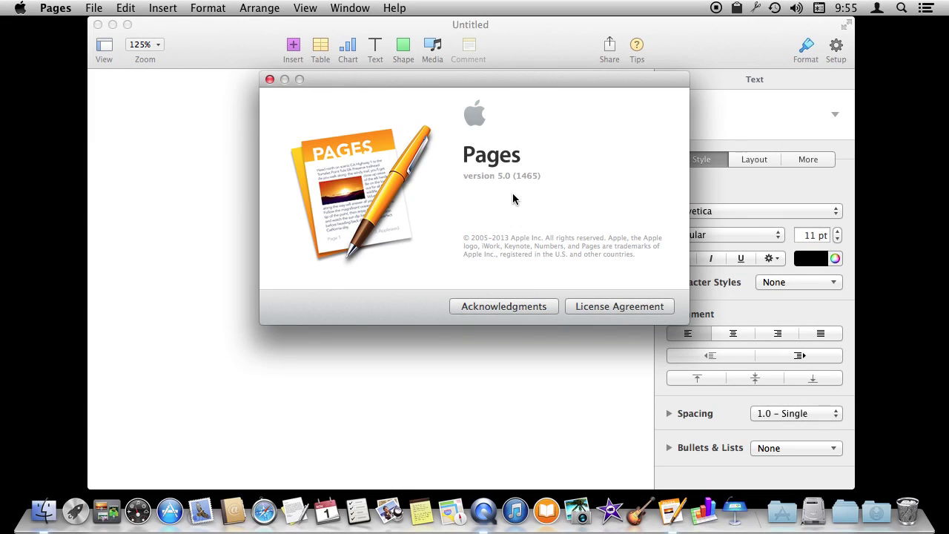
Step: Close the About Pages window to reveal the blank Untitled document
left_click(270, 79)
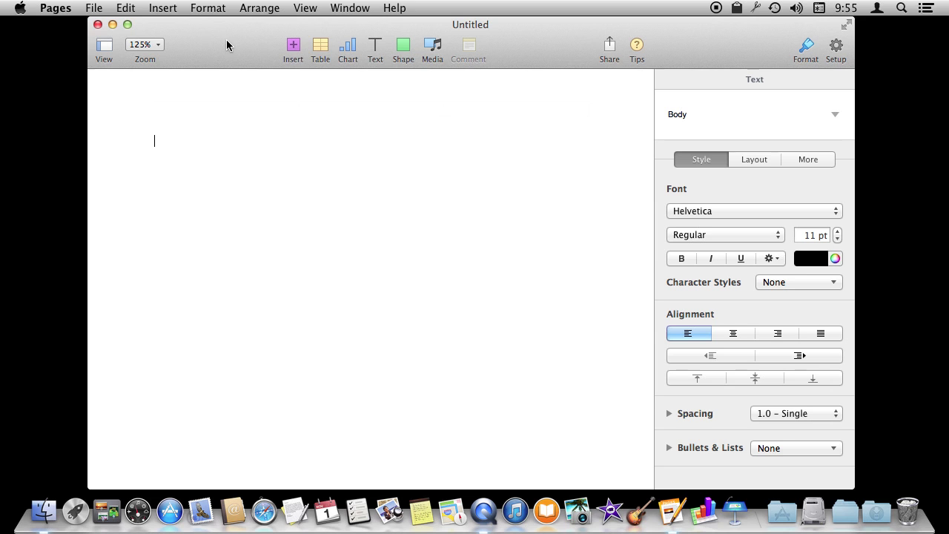
Step: Turn on View > Show Layout and bring up the Document setup panel
left_click(304, 8)
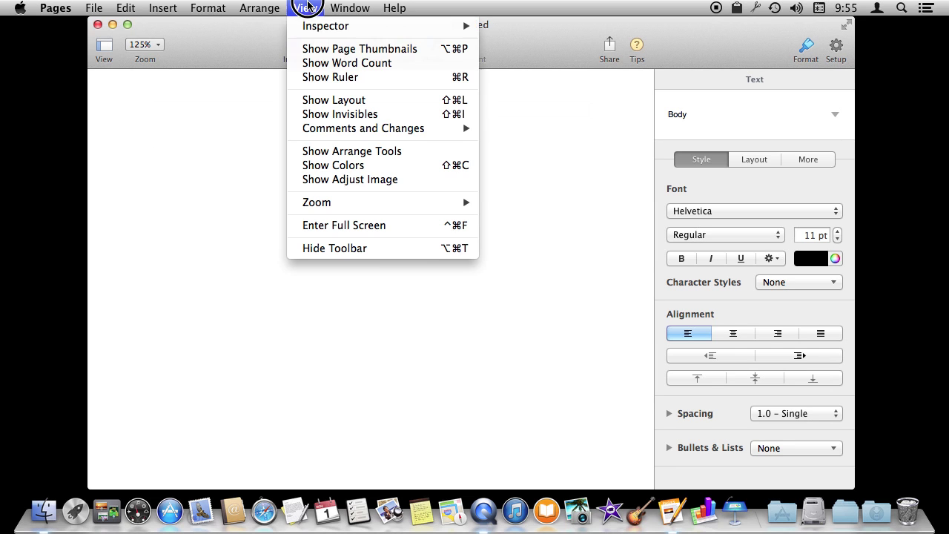
left_click(342, 104)
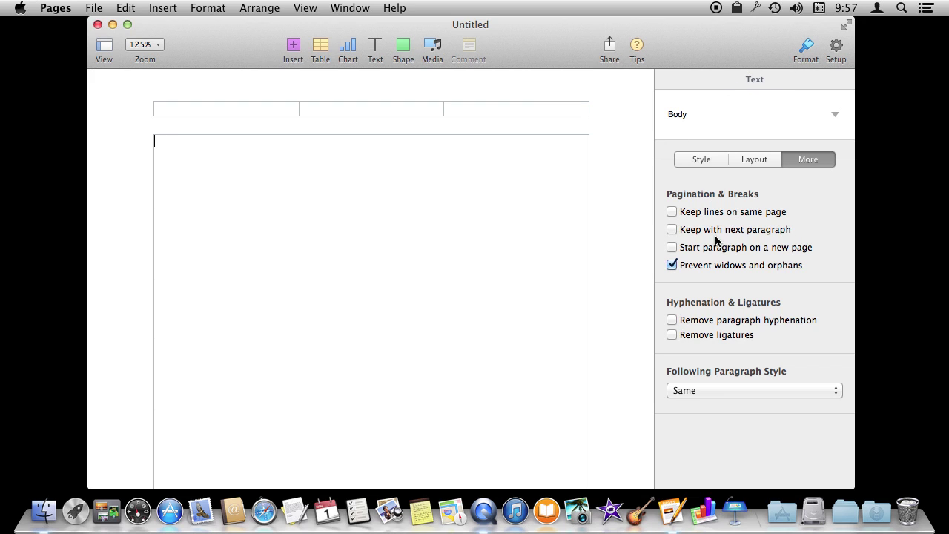
left_click(836, 48)
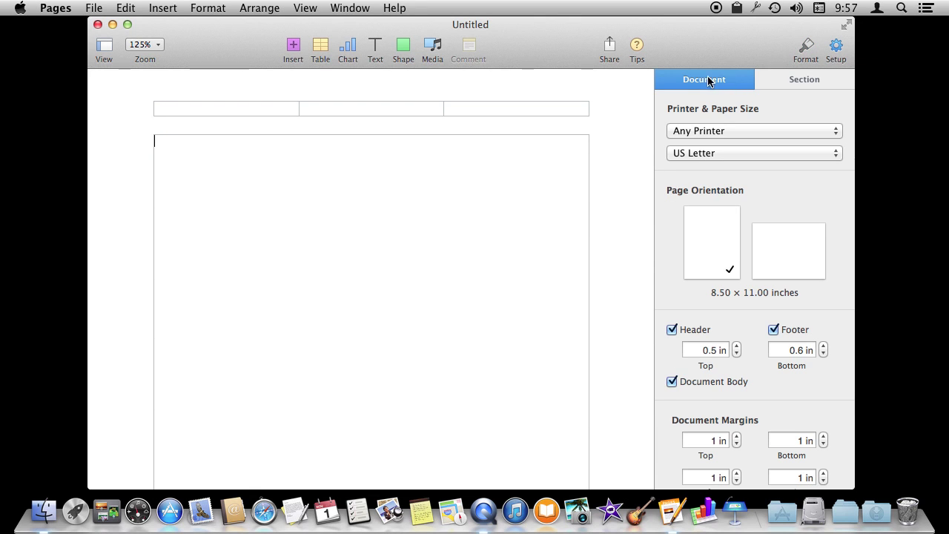
Step: Uncheck Document Body in Document setup and confirm its removal
left_click(673, 381)
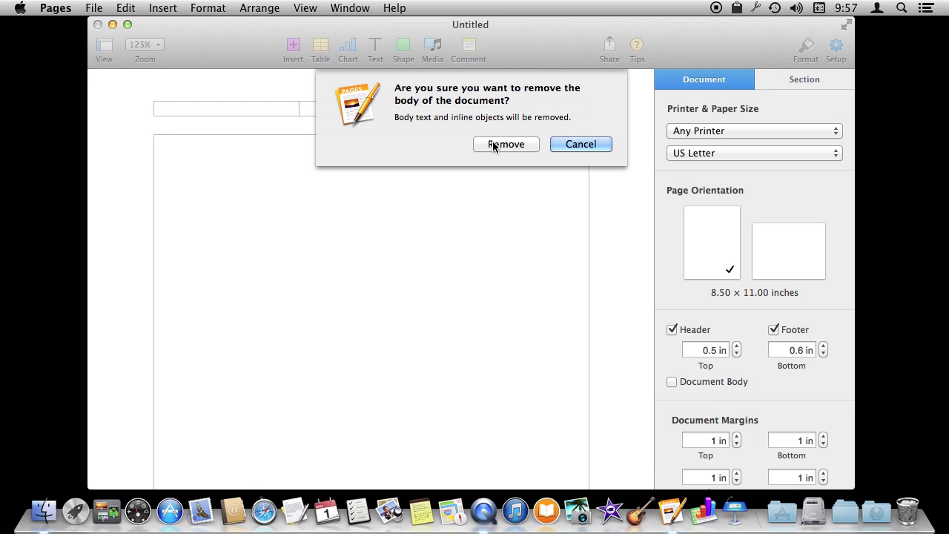
left_click(503, 146)
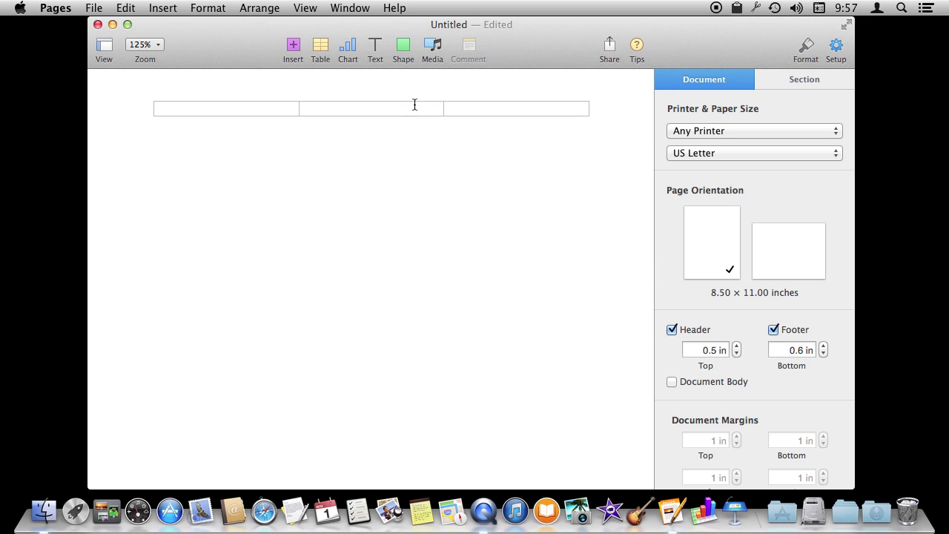
Step: Insert a plain text box at the top left and make it tall and narrow
left_click(378, 47)
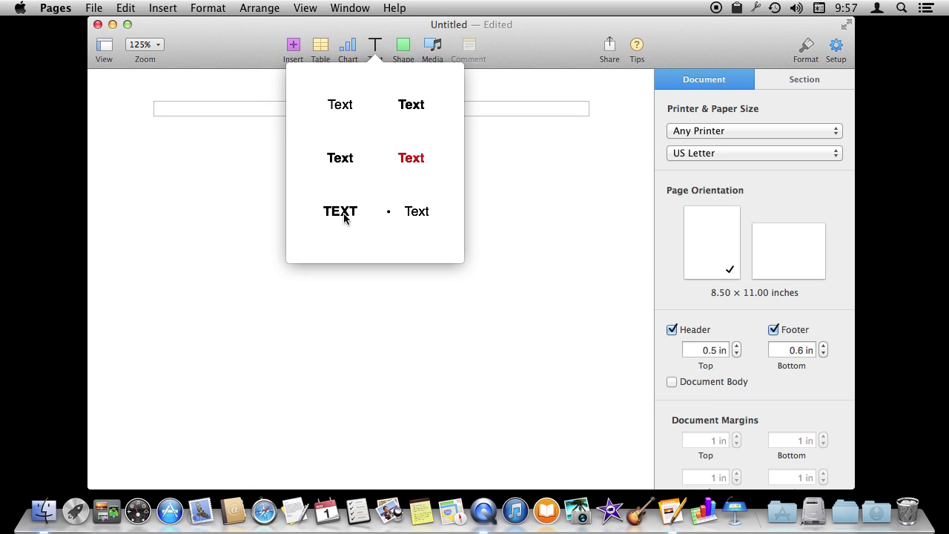
left_click(333, 106)
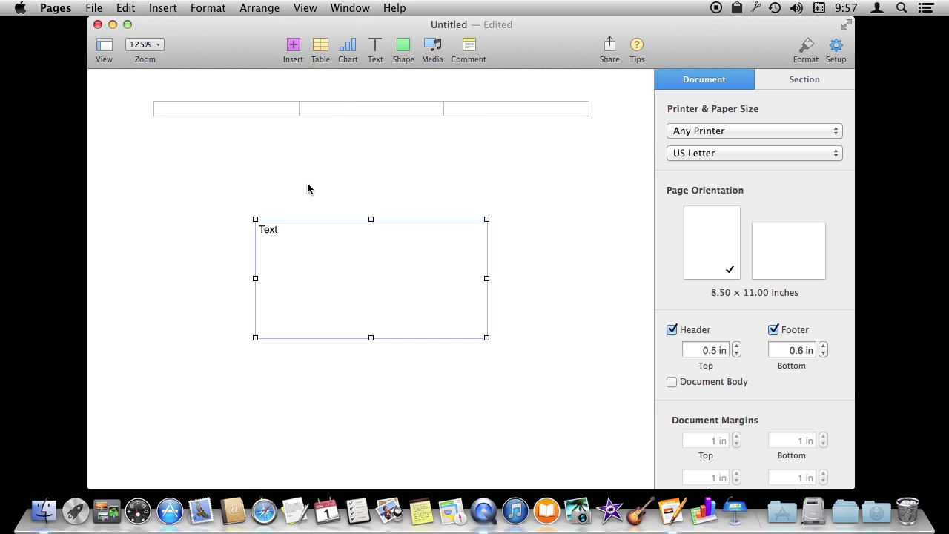
left_click_drag(356, 271, 256, 180)
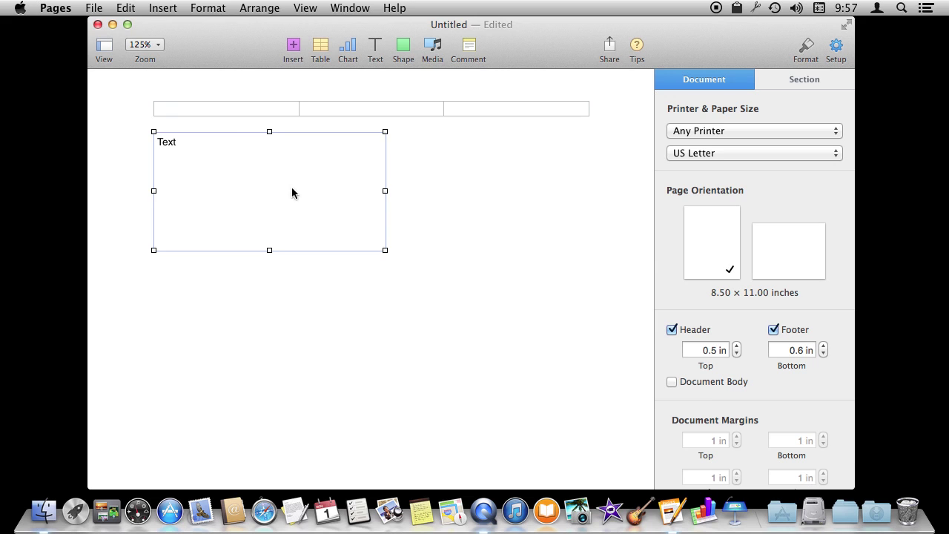
left_click_drag(384, 250, 302, 360)
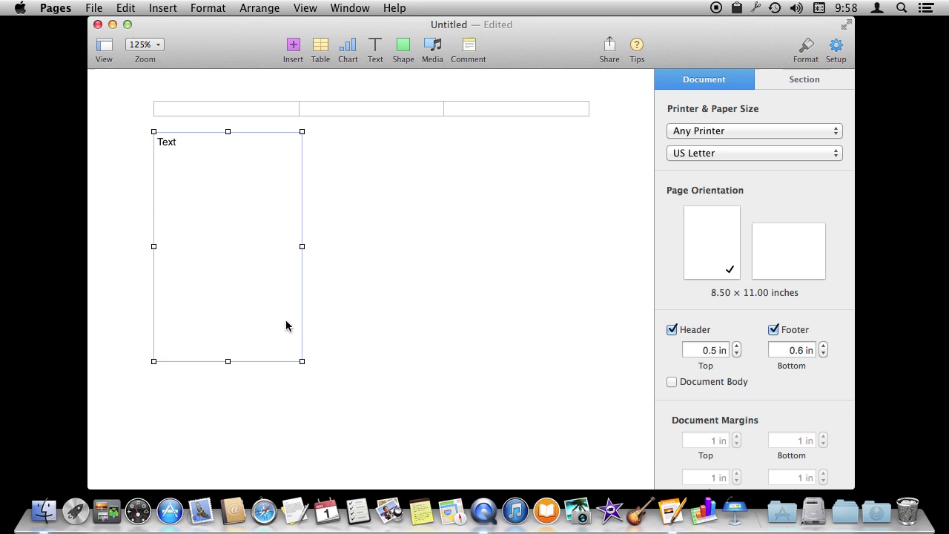
Step: Give the text box a 1 pt Line border in Format > Style
left_click(806, 46)
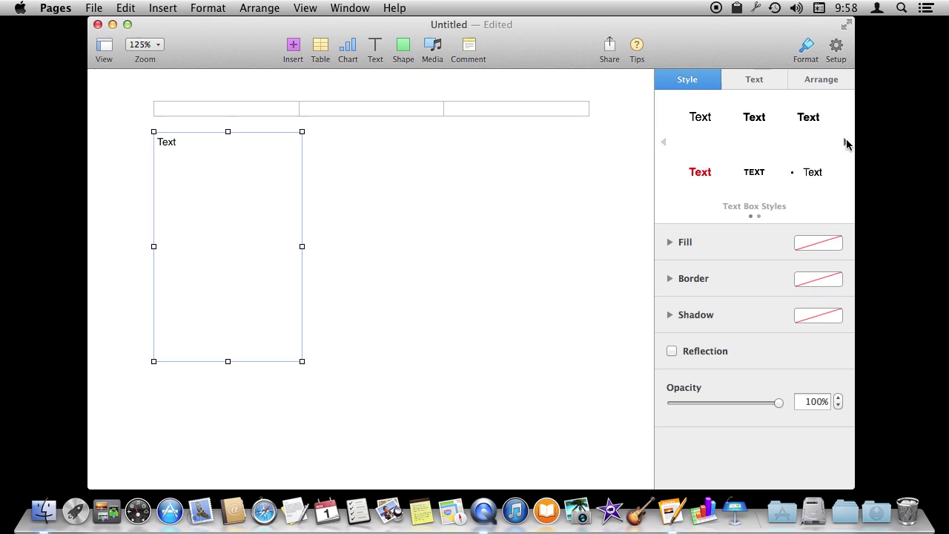
left_click(846, 142)
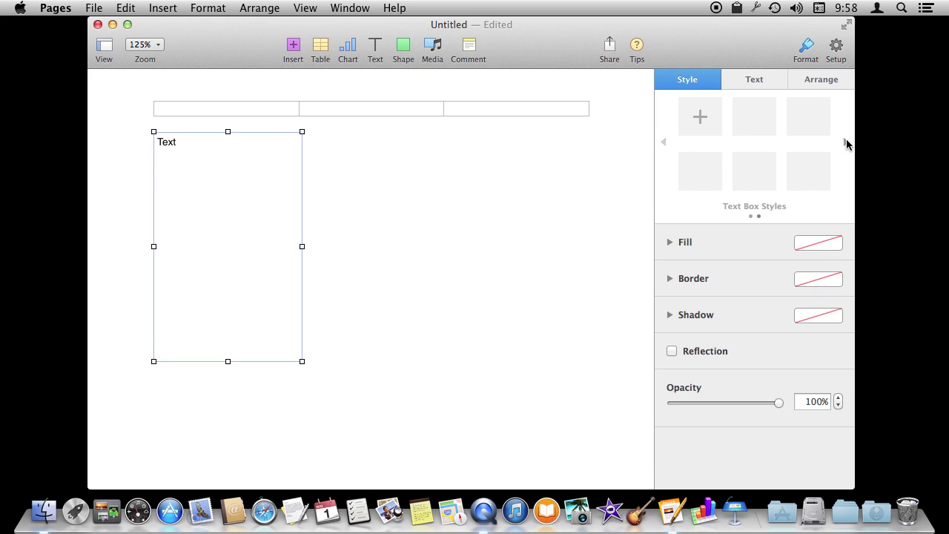
left_click(663, 142)
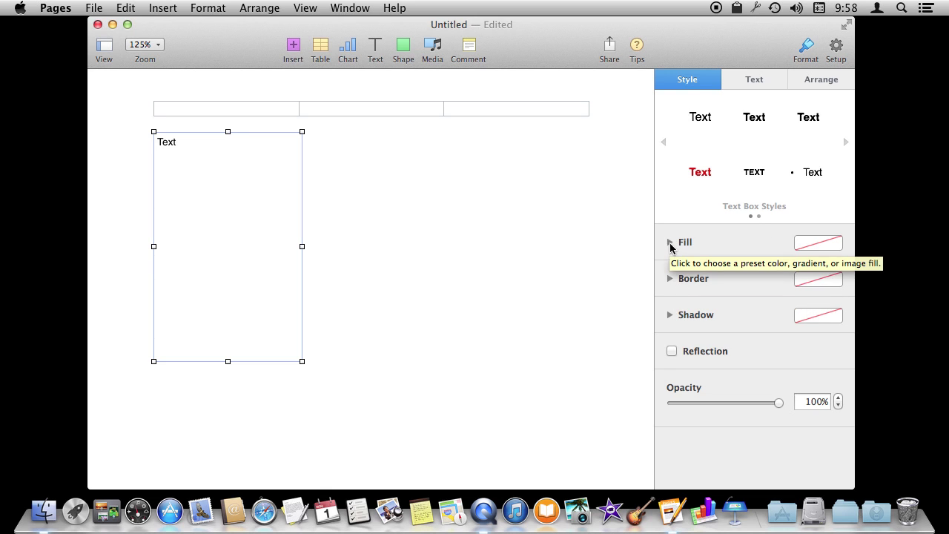
left_click(670, 279)
left_click(694, 302)
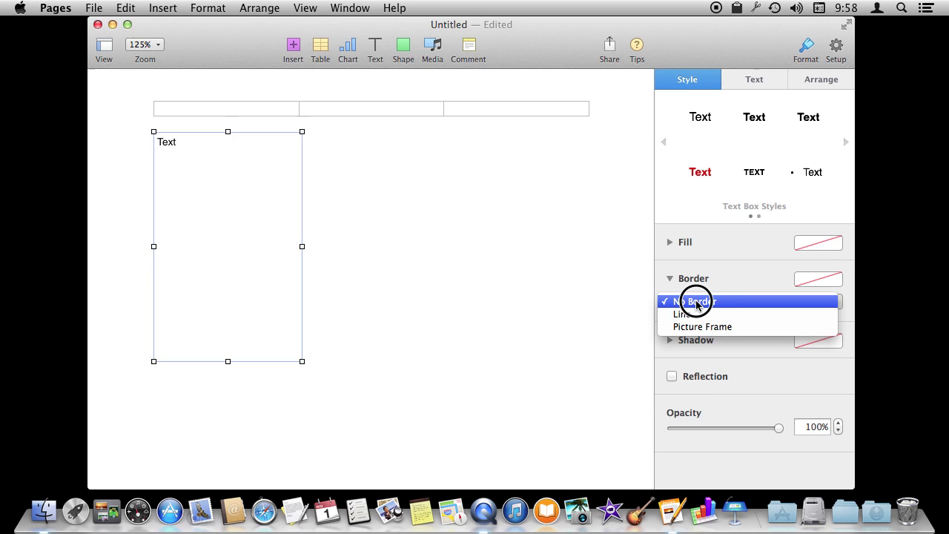
left_click(694, 312)
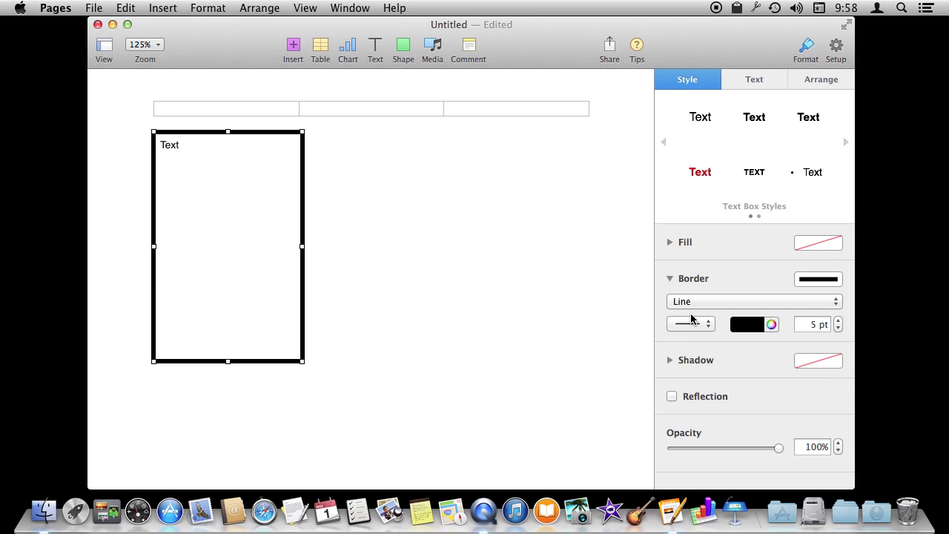
left_click(839, 328)
left_click(840, 327)
left_click(839, 328)
left_click(839, 328)
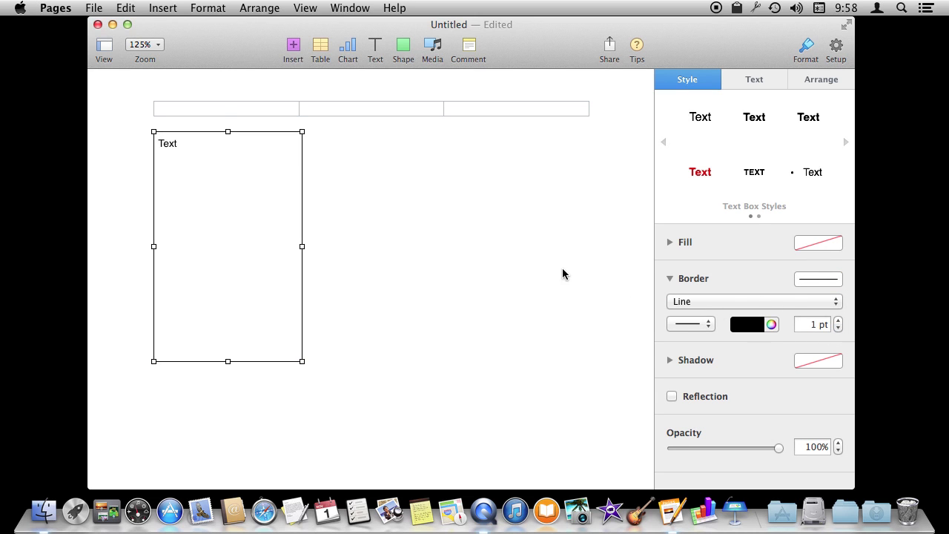
left_click(670, 278)
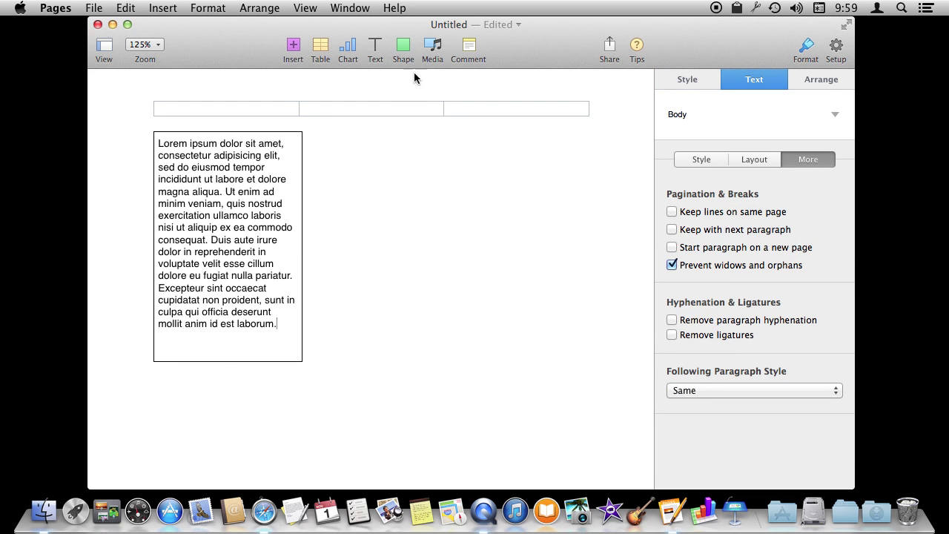
Step: Insert the tree-lined road photo right of the text box, sized about 4.23 × 3.18 in to match
left_click(432, 48)
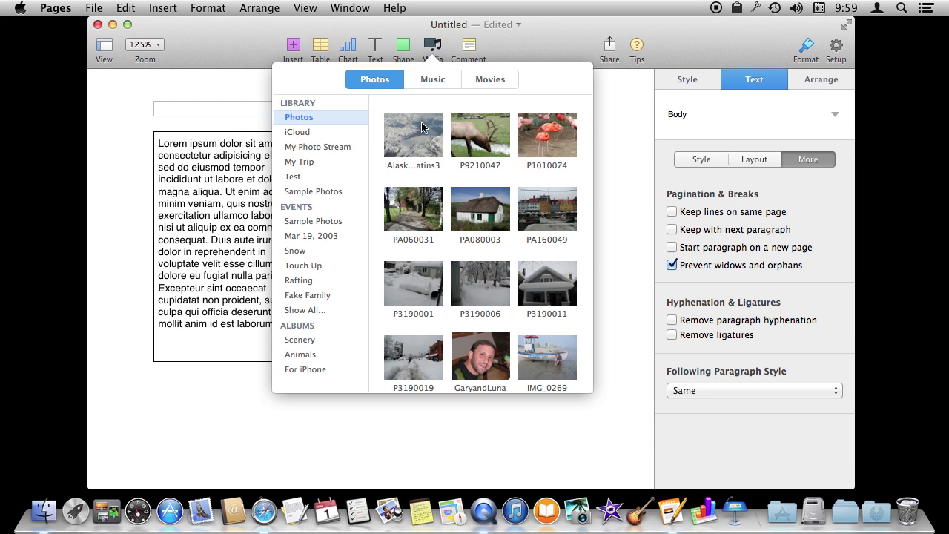
left_click(411, 213)
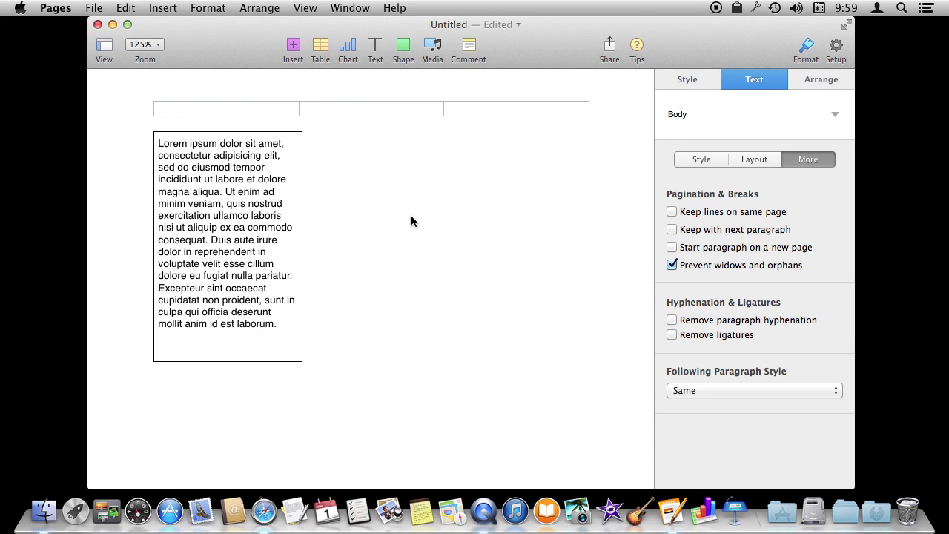
left_click_drag(588, 444, 361, 274)
left_click_drag(234, 206, 394, 216)
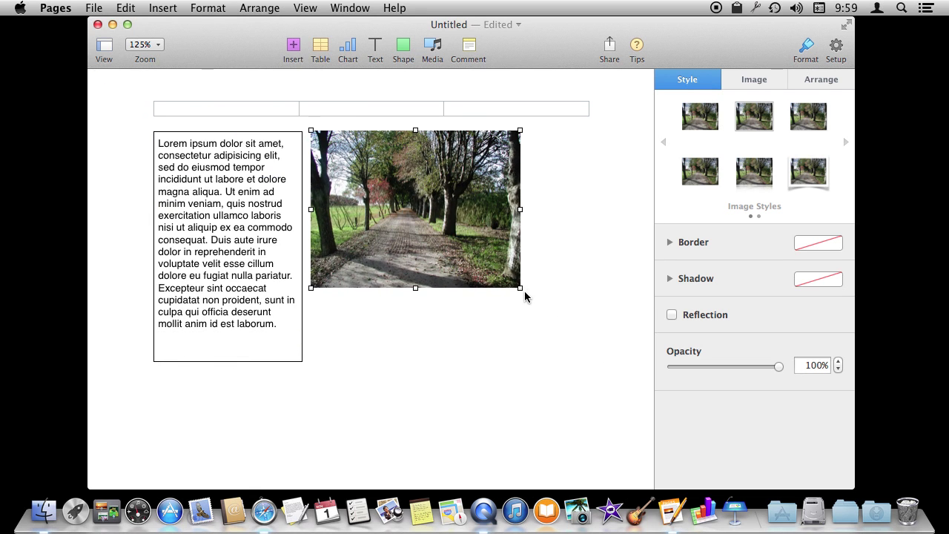
left_click_drag(520, 289, 620, 311)
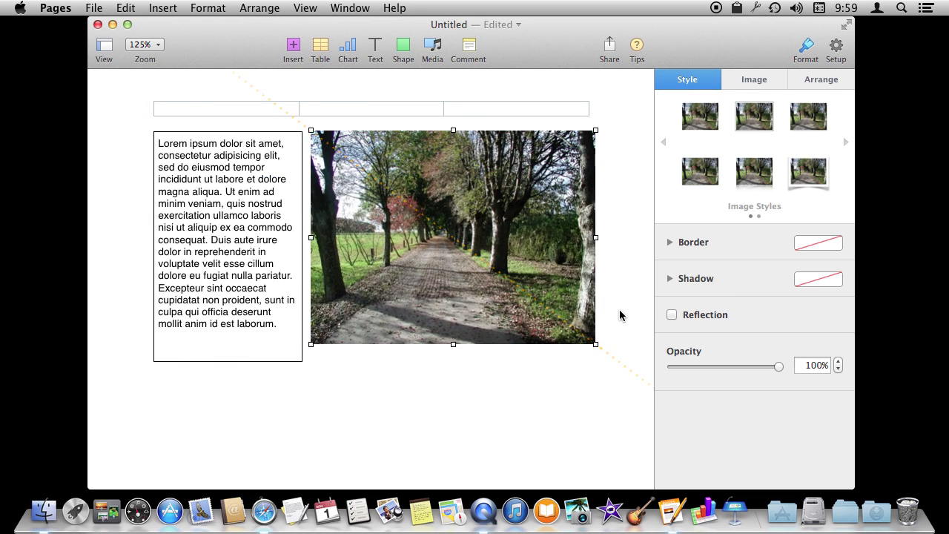
left_click_drag(593, 343, 588, 339)
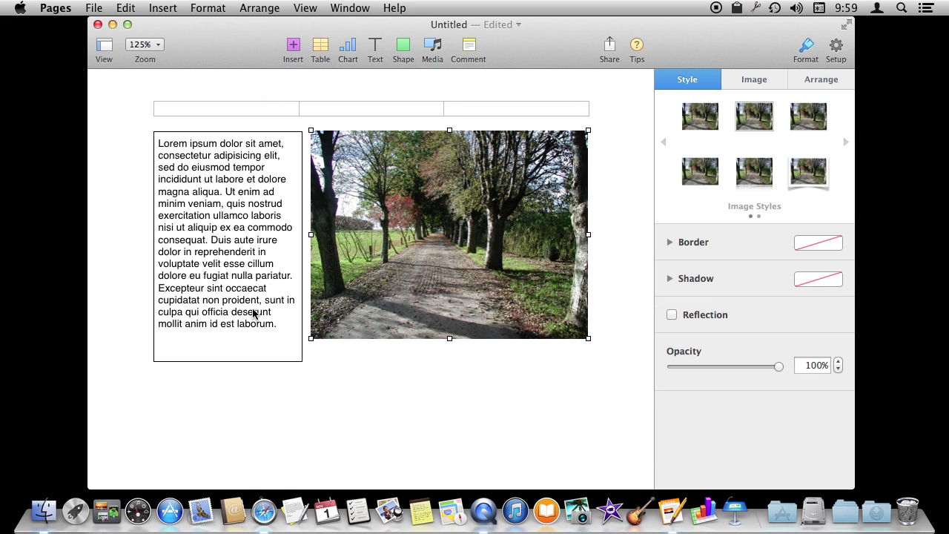
left_click(266, 299)
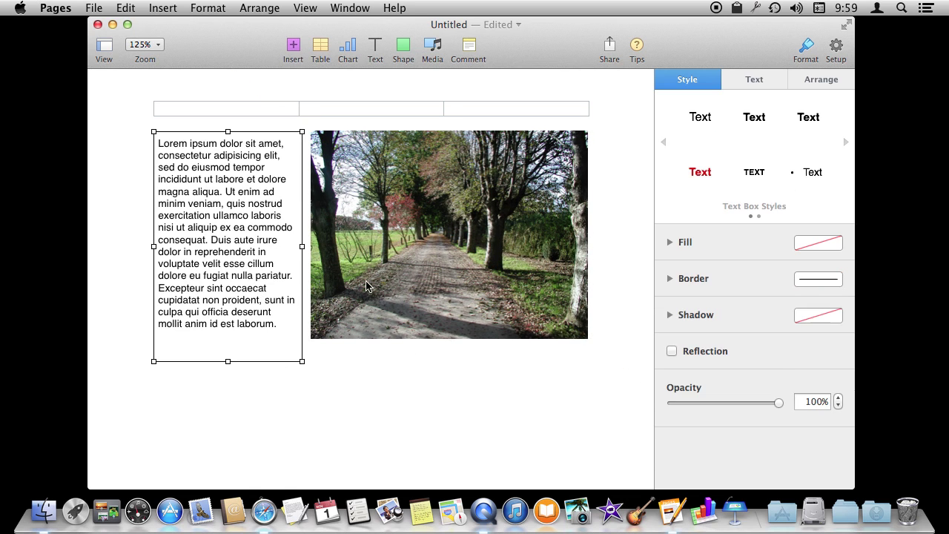
right_click(386, 269)
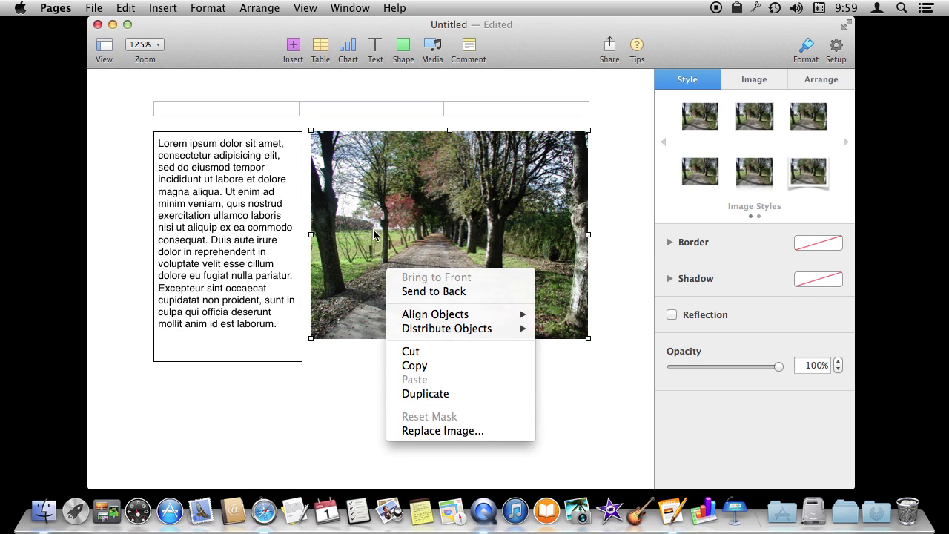
Step: Select the bordered text box and photo together and move them down
left_click(250, 210)
left_click(232, 185)
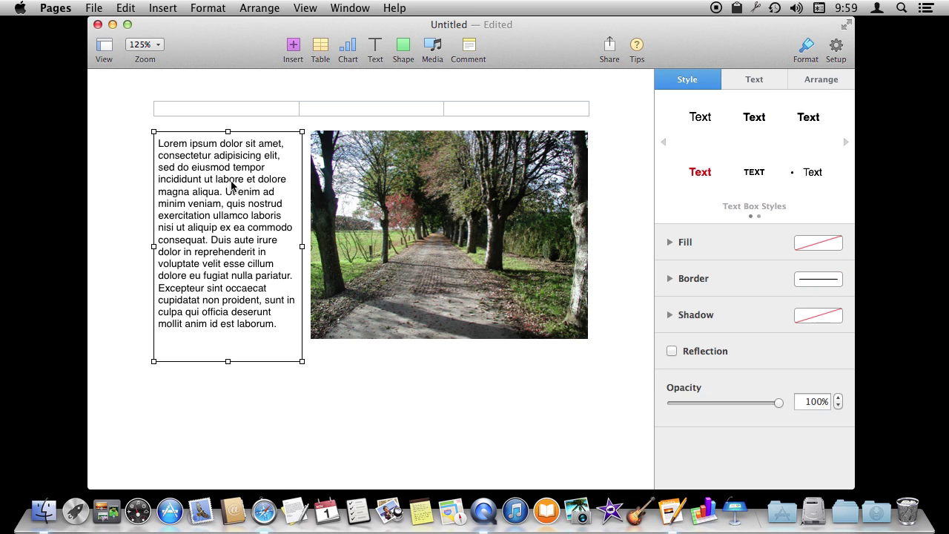
left_click(374, 194, "shift")
left_click_drag(362, 146, 368, 206)
Step: Add a 6.61 in wide Title text box above them reading 'My Headline!'
left_click(375, 46)
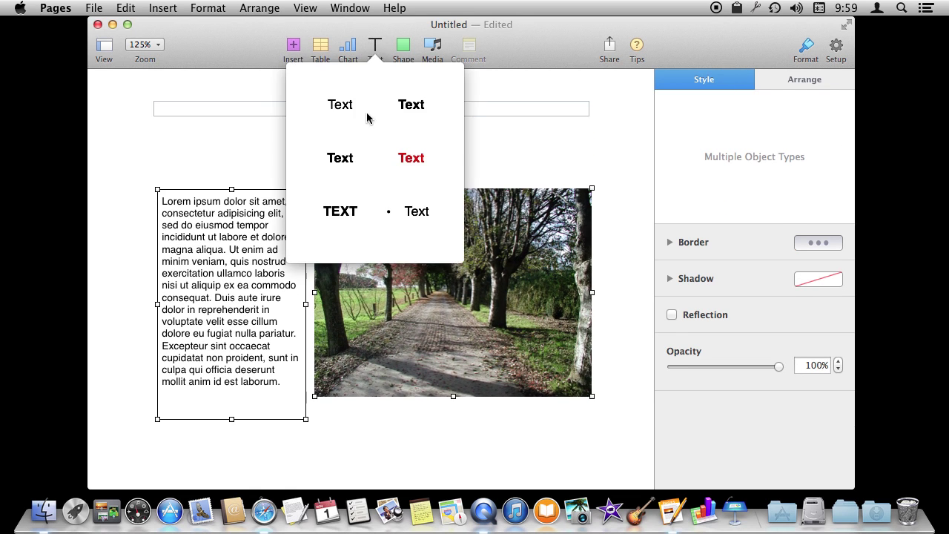
left_click(411, 104)
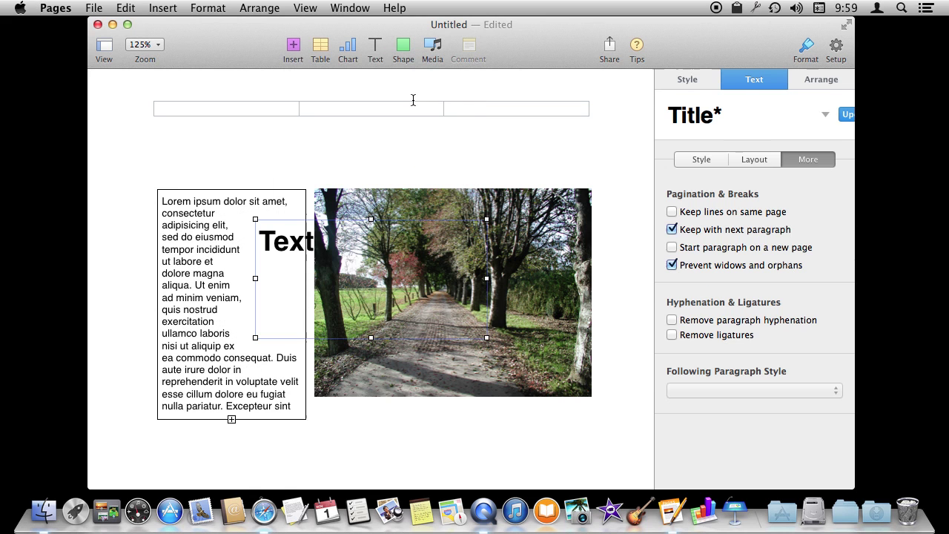
left_click_drag(315, 233, 210, 140)
left_click_drag(387, 246, 597, 168)
left_click(513, 160)
key("BackSpace")
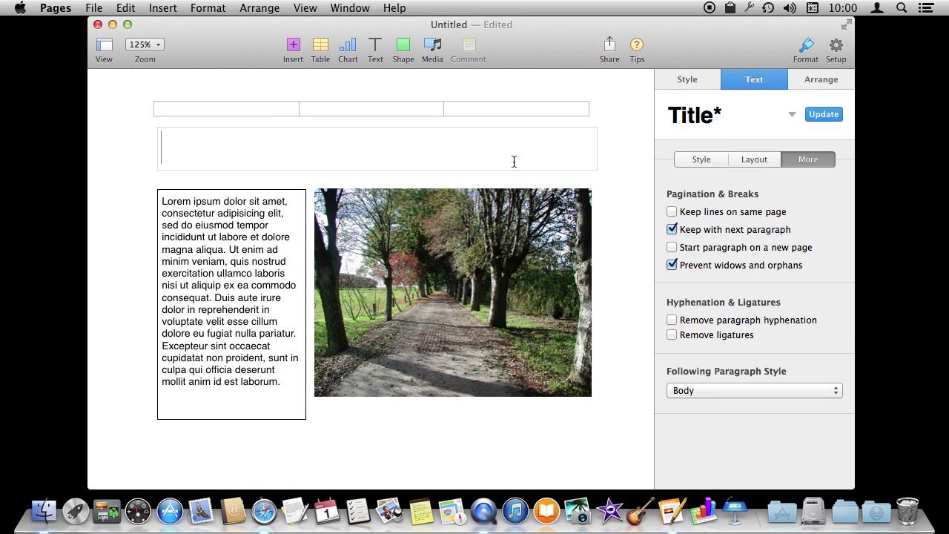
type("My Headline")
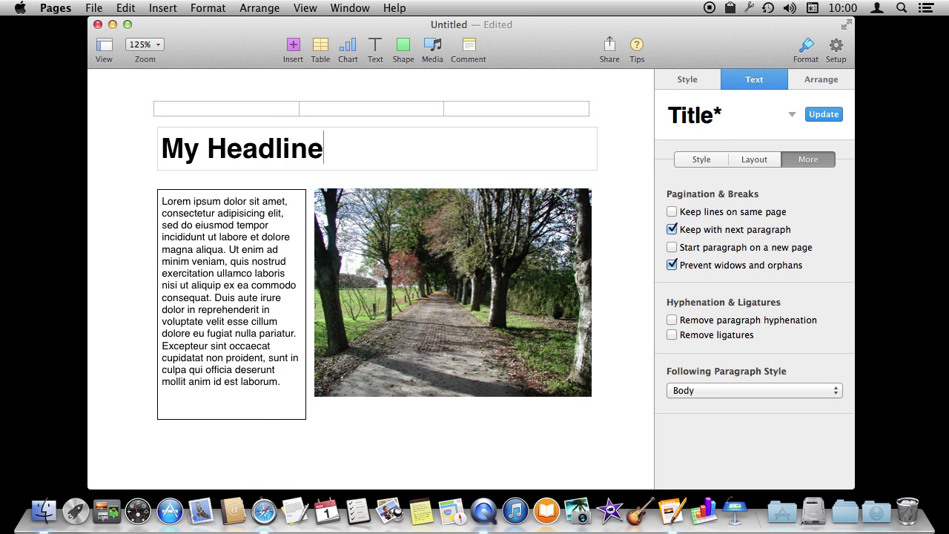
type("!")
Step: Select the Lorem text box along with the photo using Cmd+A
left_click(129, 178)
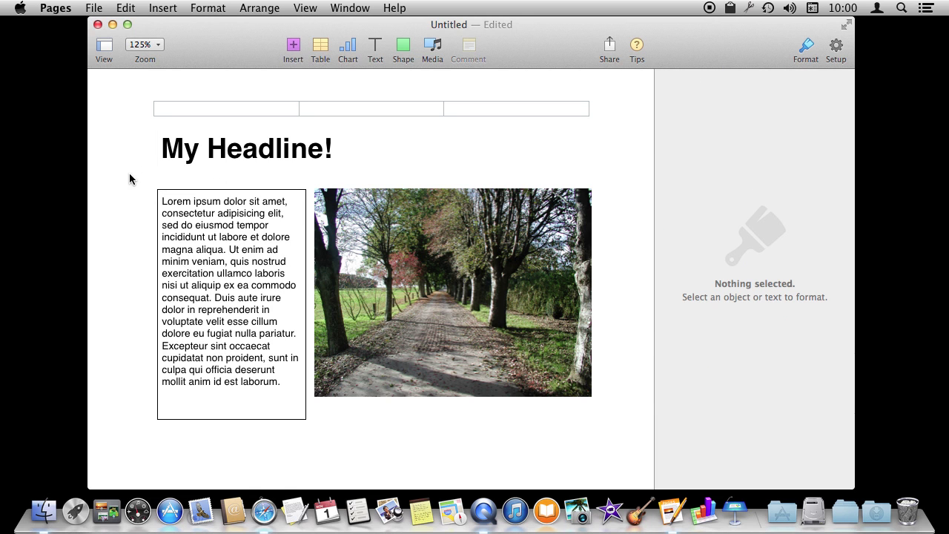
left_click(284, 225)
key("cmd+a")
Step: Nudge the text box and photo up, then place a thin plain text strip under the photo
mouse_move(283, 225)
left_mouse_down()
mouse_move(280, 214)
mouse_move(280, 228)
left_mouse_up()
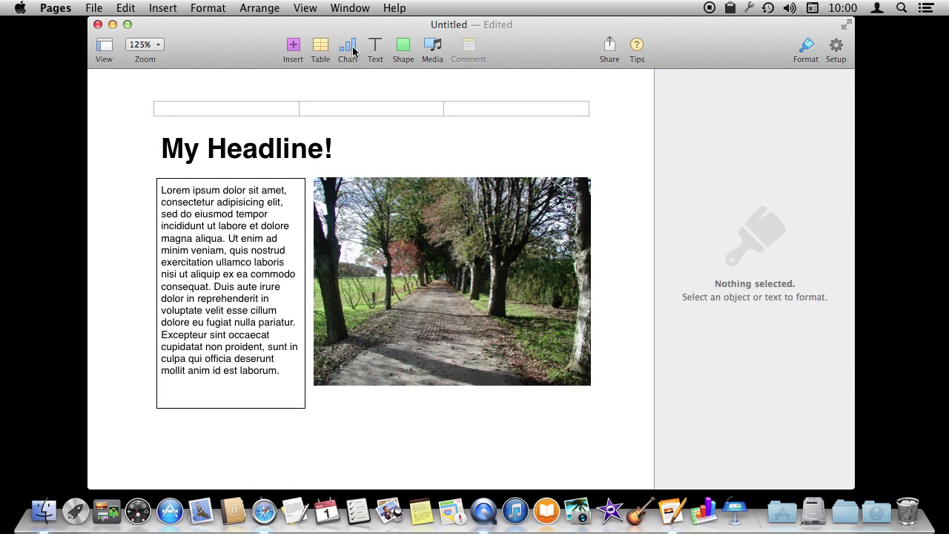
left_click(376, 46)
left_click(345, 102)
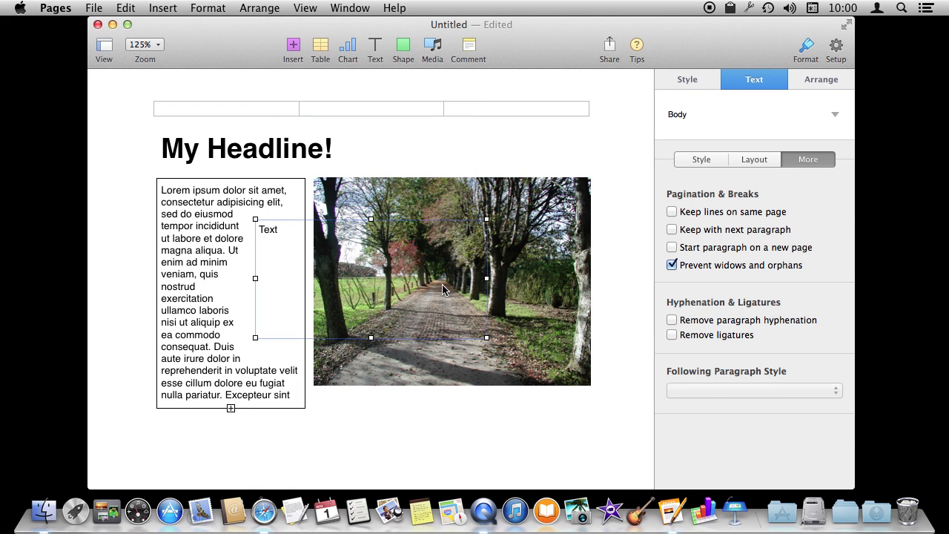
left_click_drag(310, 296, 369, 426)
left_click_drag(545, 467, 570, 413)
left_click_drag(496, 413, 500, 451)
left_click_drag(570, 450, 585, 407)
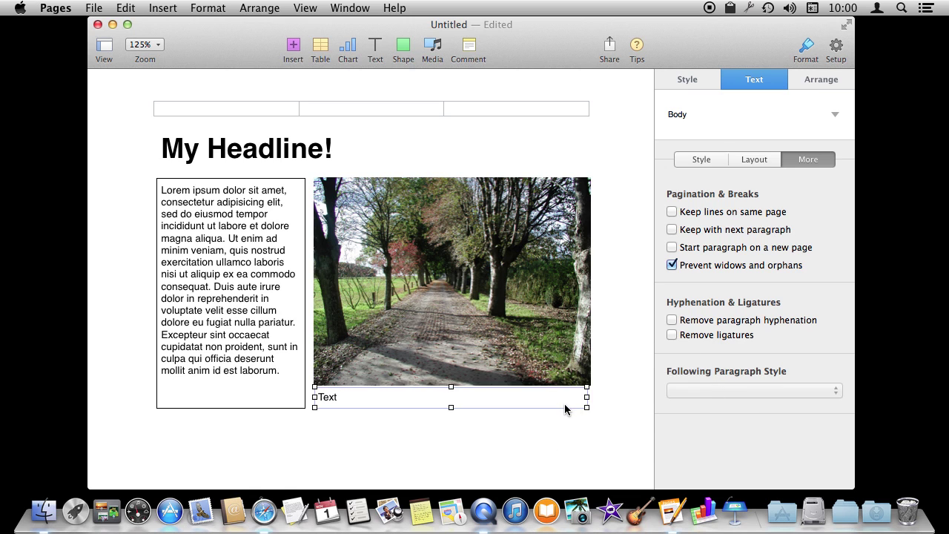
left_click(539, 396)
Step: Type 'Caption' in the strip and nudge it slightly left
type("Capt")
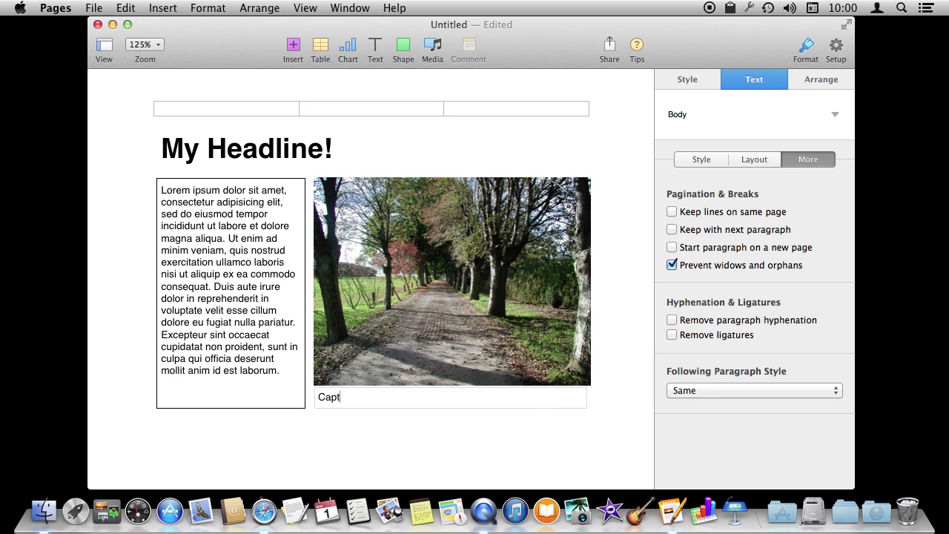
type("ion")
left_click(506, 434)
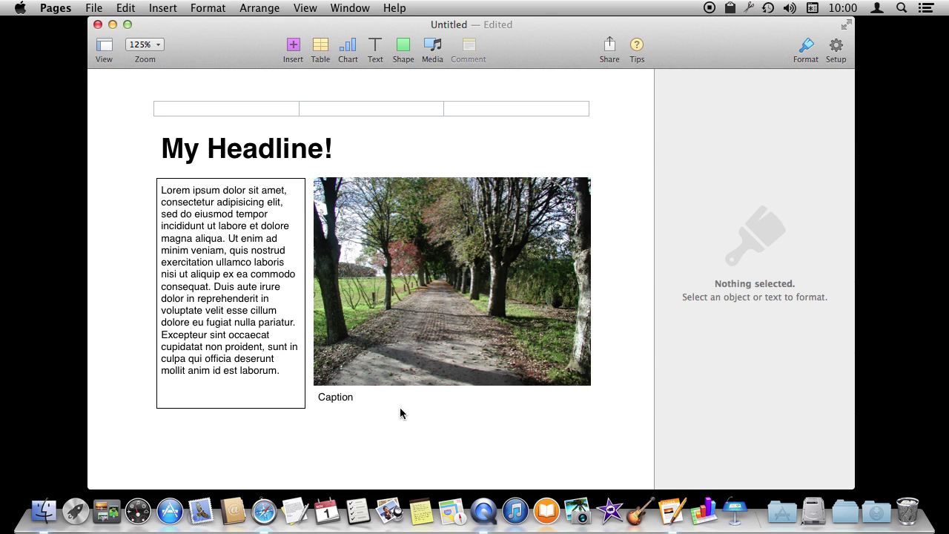
left_click_drag(348, 401, 346, 400)
left_click(347, 441)
Step: Group the photo and caption via Arrange > Group and shift the group slightly right
left_click(376, 311)
left_click(341, 403, "shift")
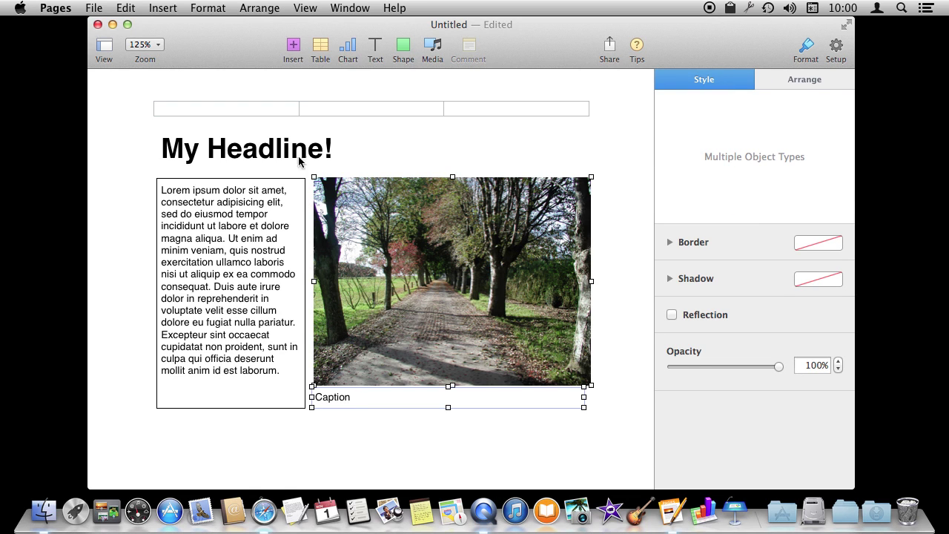
left_click(259, 8)
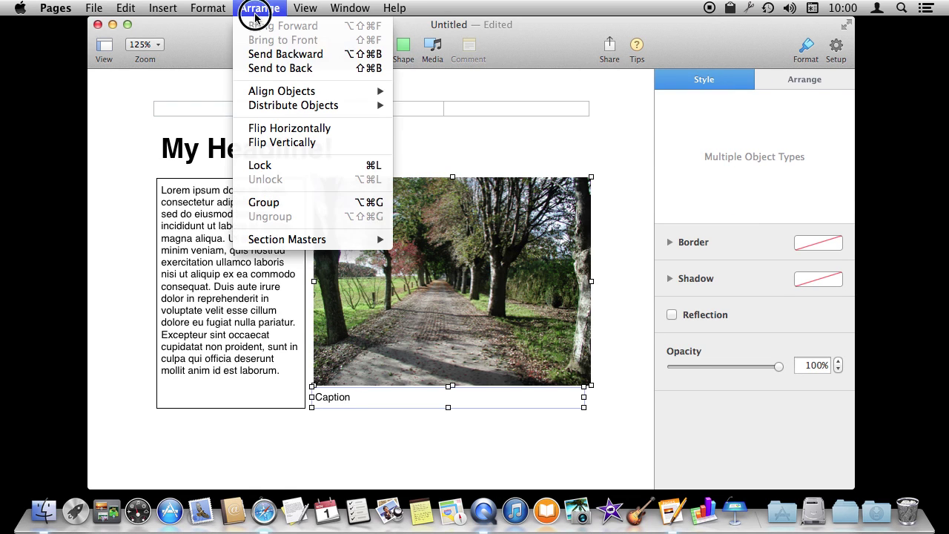
left_click(280, 201)
mouse_move(411, 285)
left_mouse_down()
mouse_move(438, 301)
mouse_move(404, 274)
mouse_move(415, 284)
left_mouse_up()
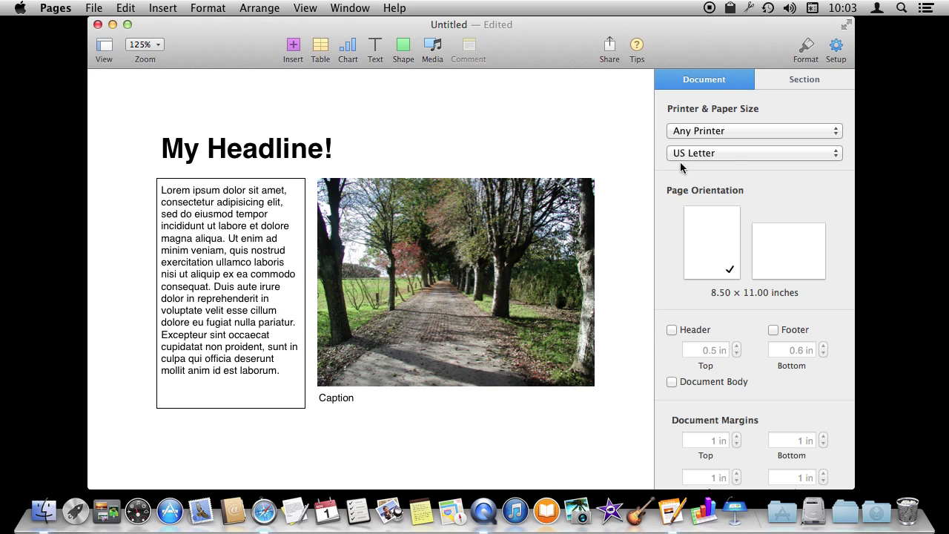
Step: In File > Page Setup, keep Page Attributes and format the page for Any Printer
left_click_drag(729, 154, 642, 147)
left_click(95, 8)
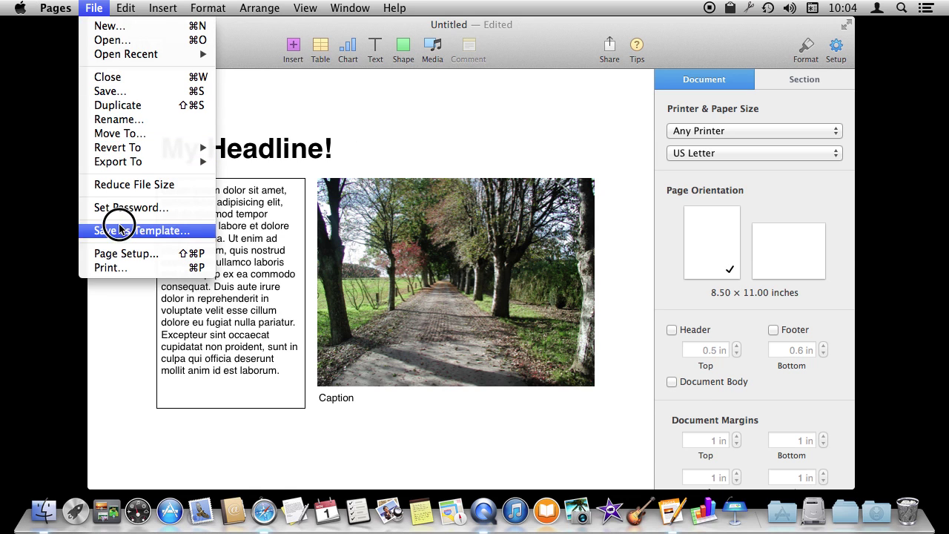
left_click(117, 255)
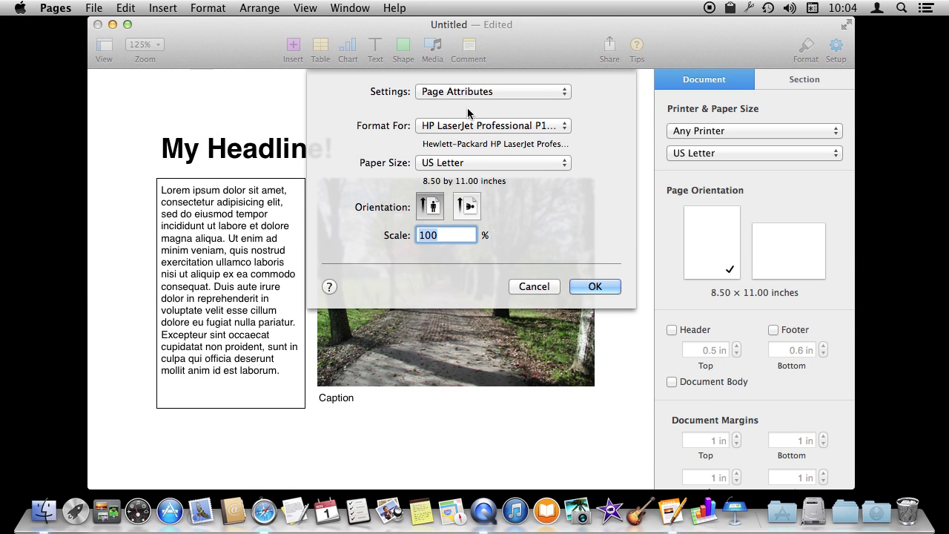
left_click(463, 92)
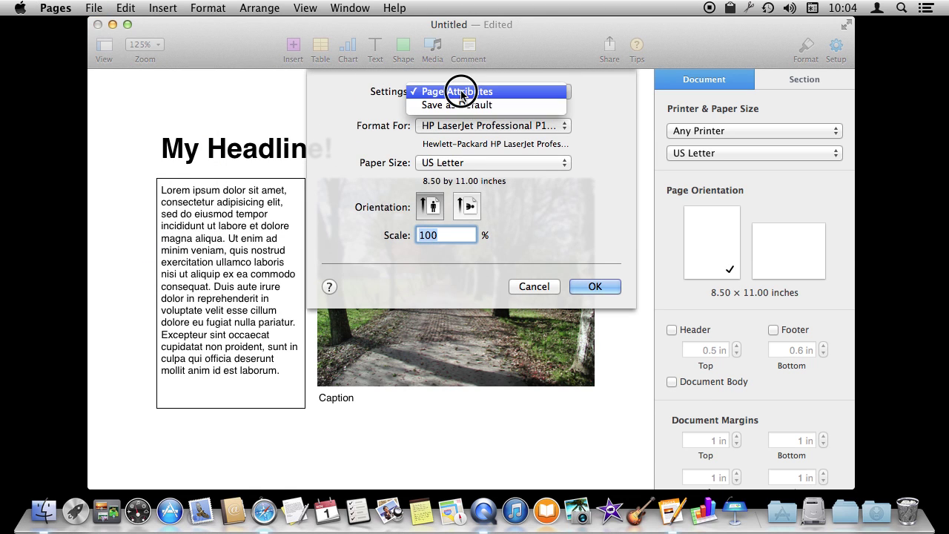
left_click(354, 112)
left_click(455, 131)
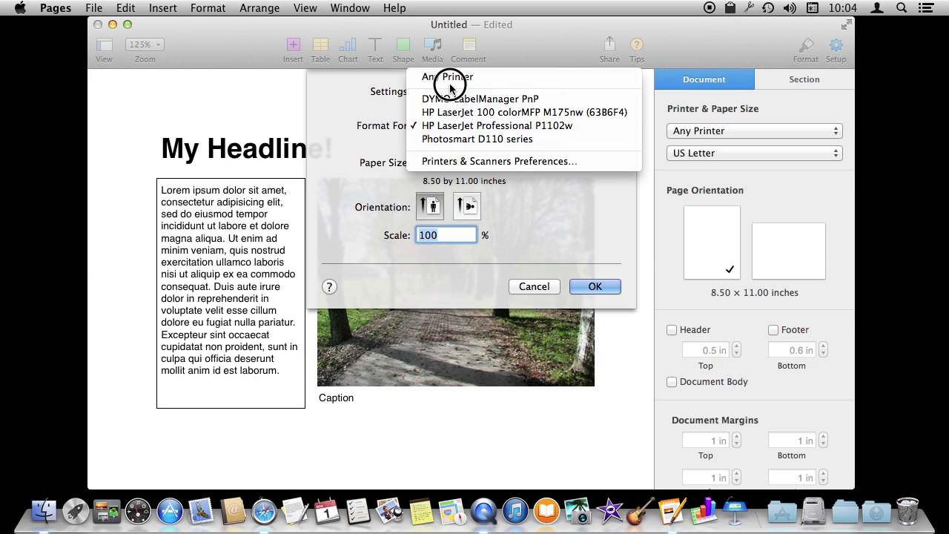
left_click(449, 80)
left_click(451, 165)
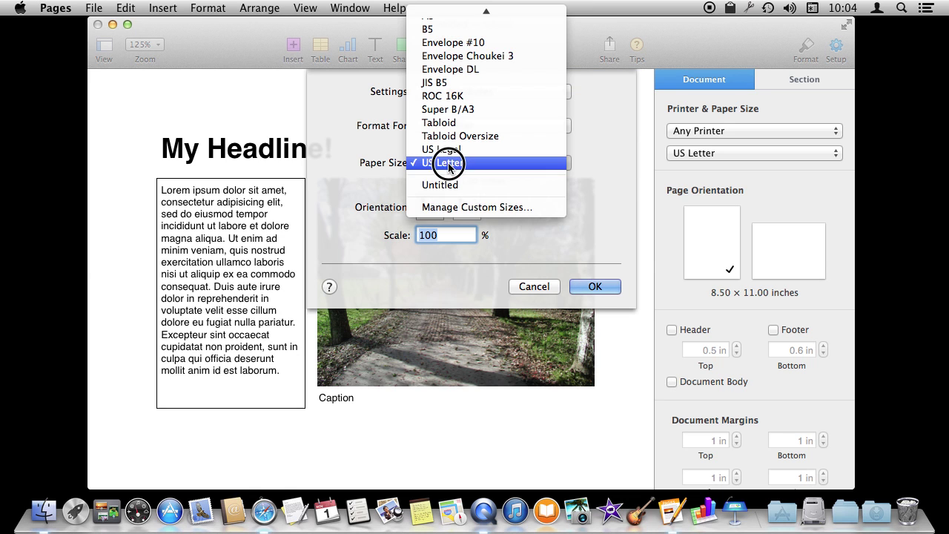
Step: Create a custom 10 × 20 in paper size and apply it to the document
left_click(450, 206)
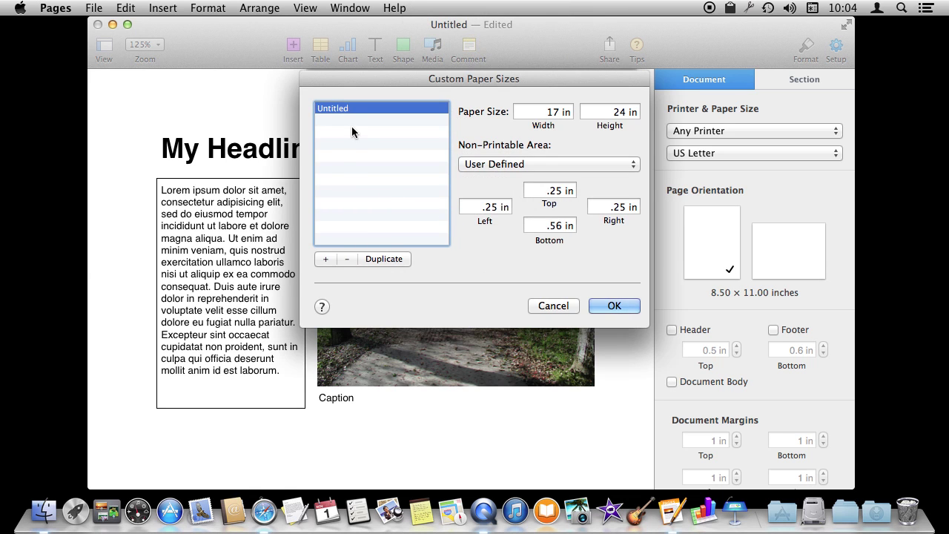
left_click(326, 258)
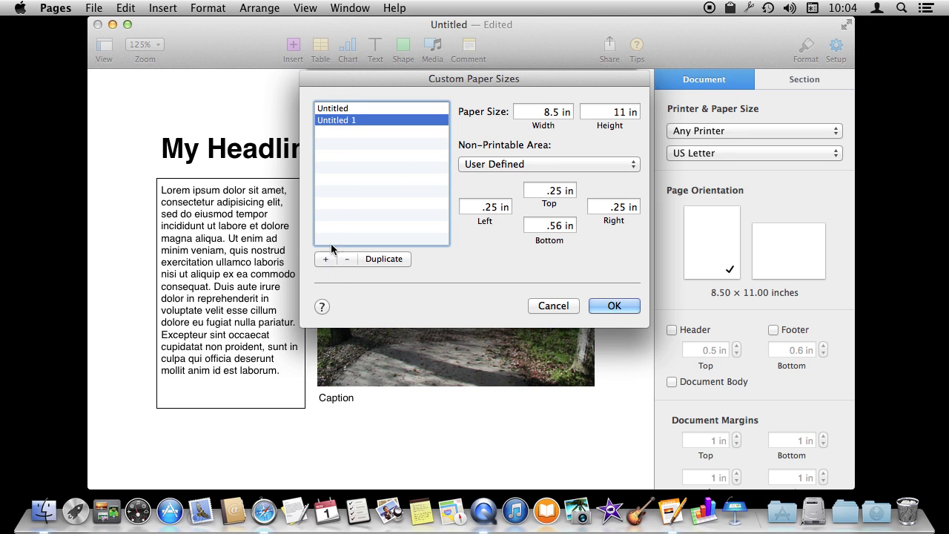
left_click(569, 112)
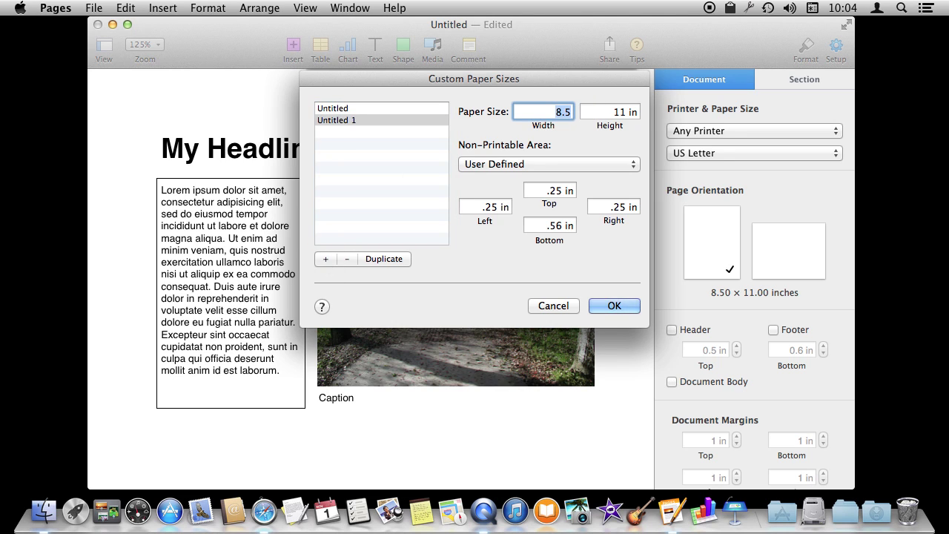
type("10")
key("Tab")
type("20")
key("Tab")
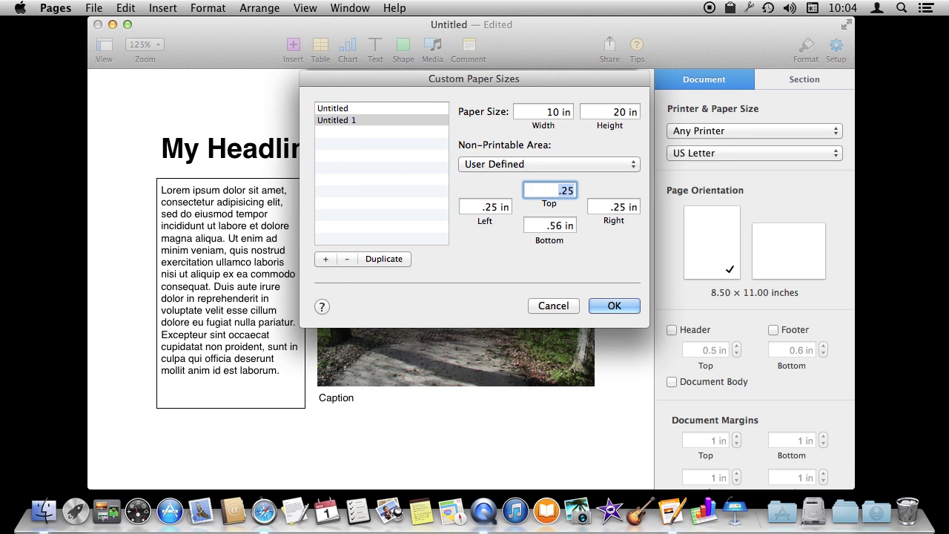
left_click(613, 306)
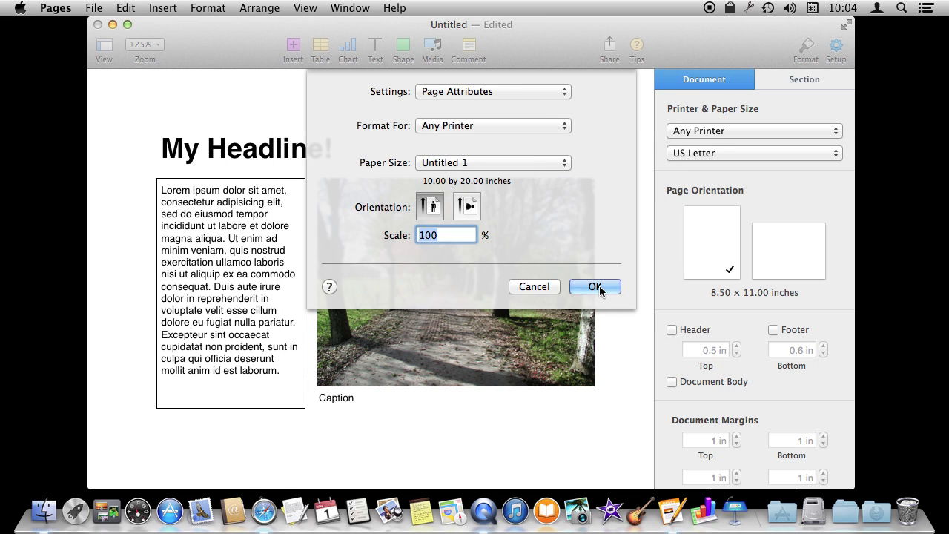
left_click(598, 288)
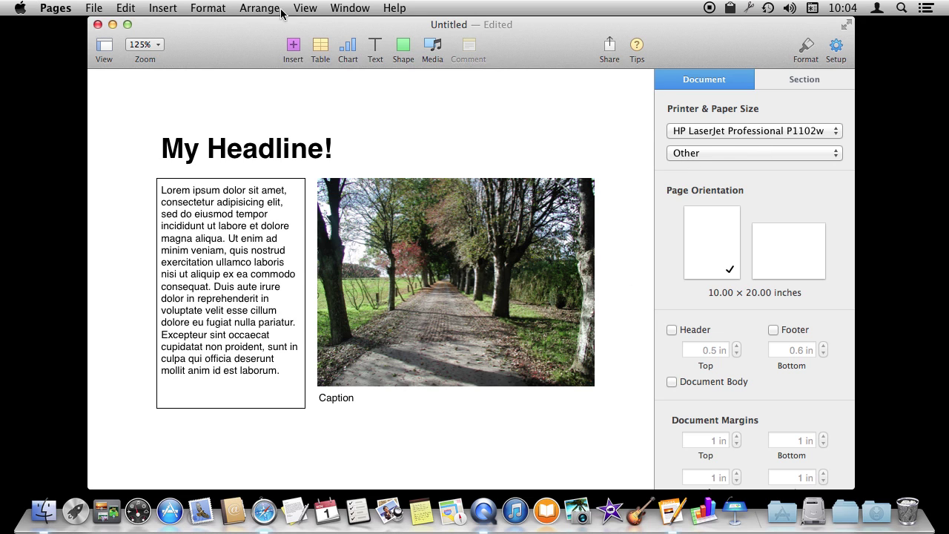
Step: Zoom the view out to 50% and turn on View > Show Page Thumbnails
left_click(307, 8)
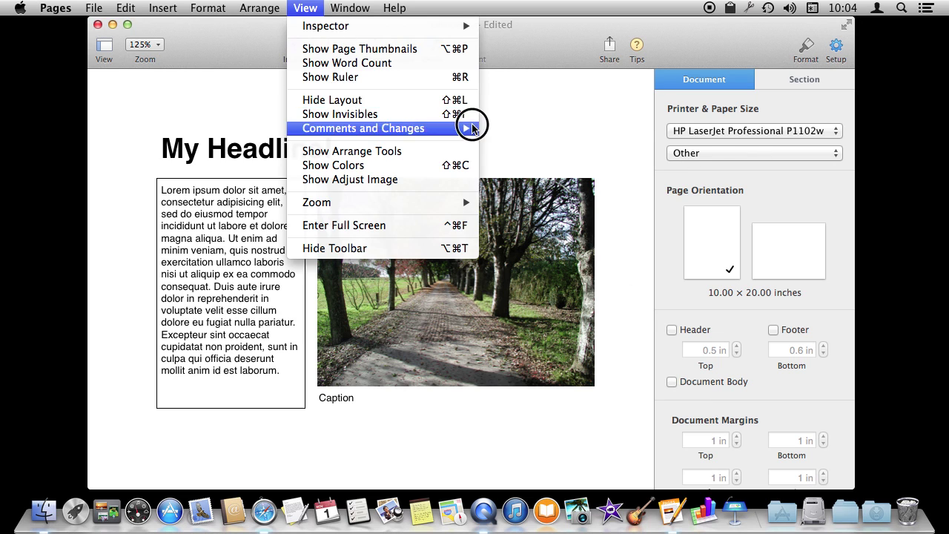
left_click(565, 127)
left_click(141, 45)
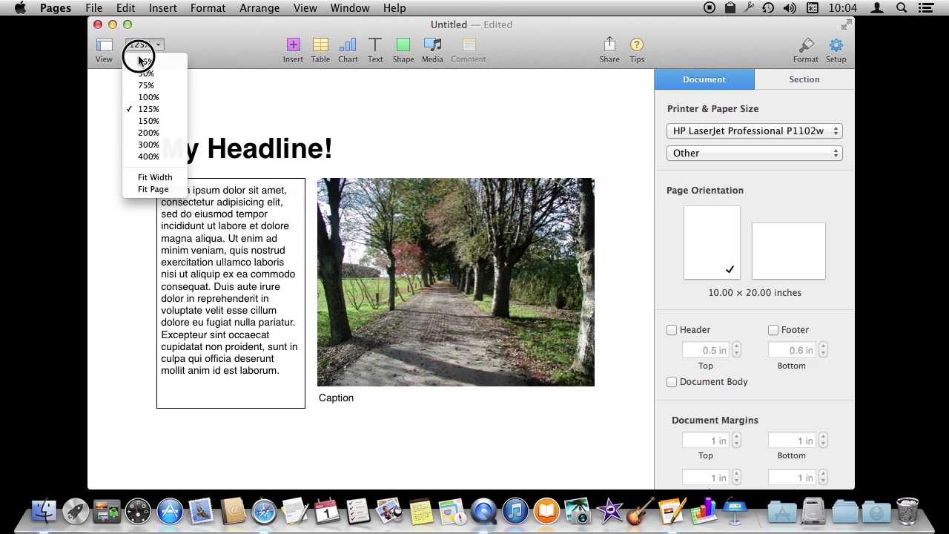
left_click(146, 73)
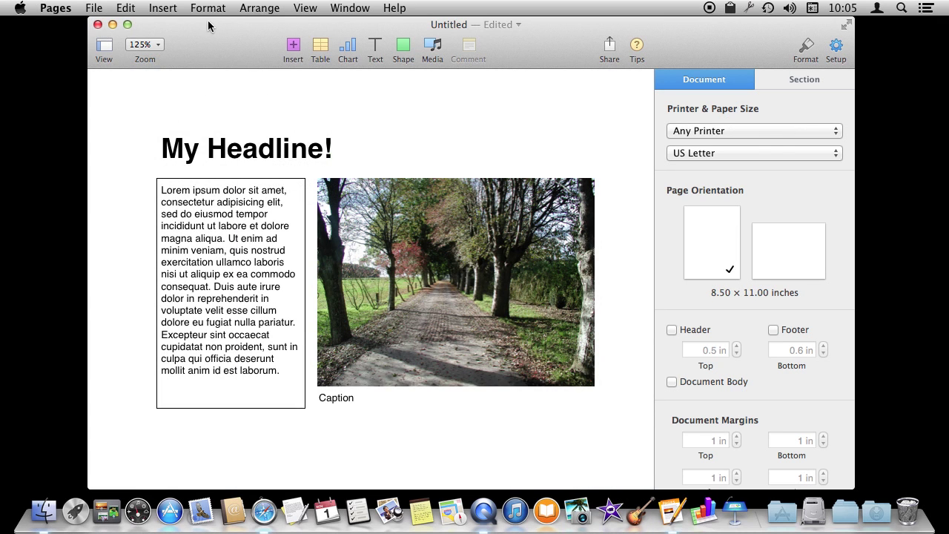
left_click(302, 8)
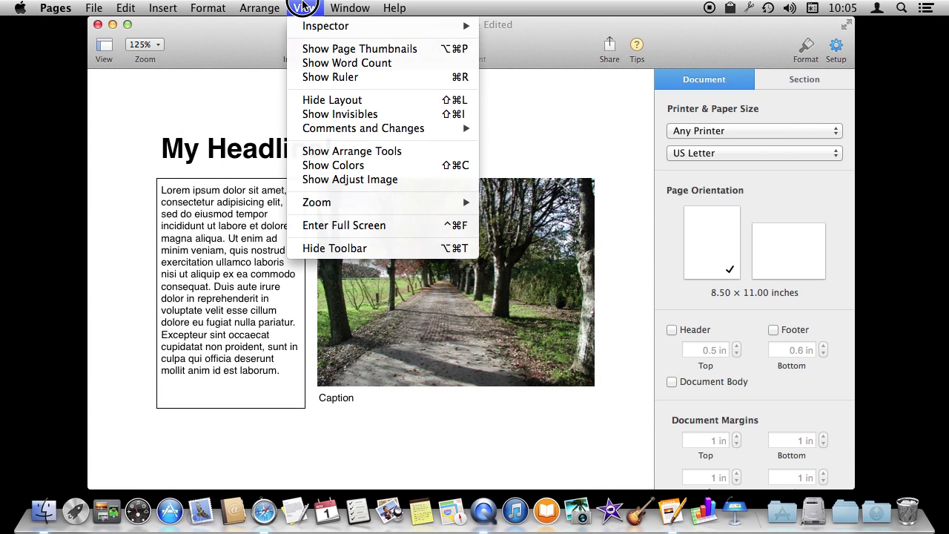
left_click(314, 49)
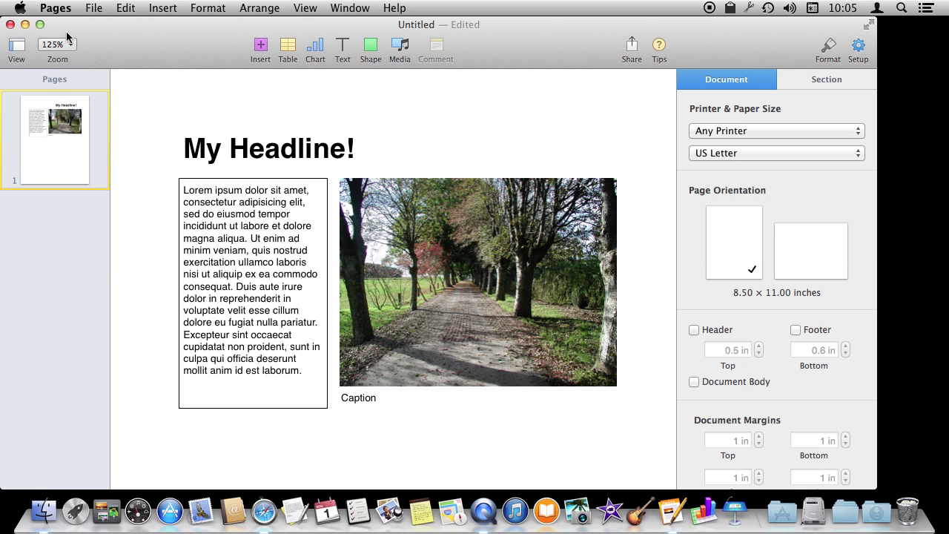
Step: Insert two new blank pages after the layout page
left_click(159, 8)
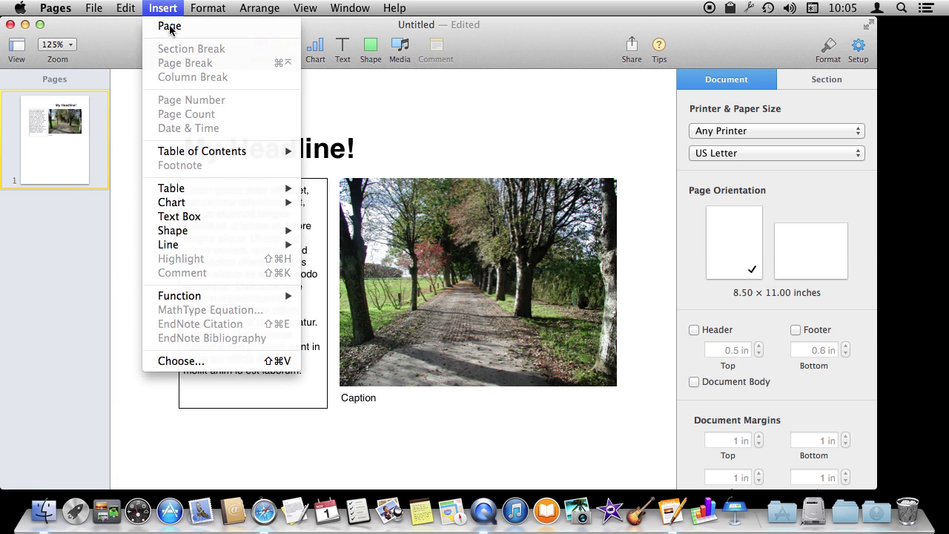
left_click(168, 26)
left_click(160, 8)
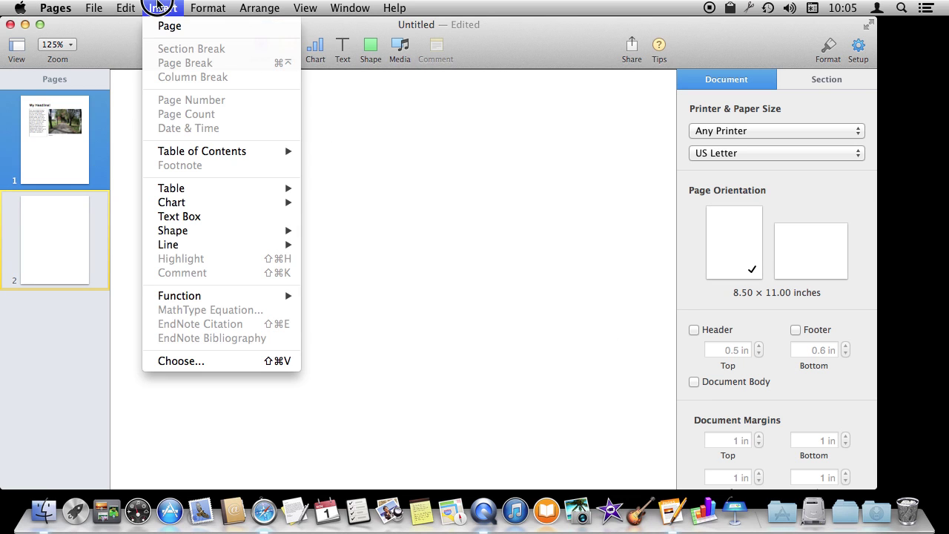
left_click(169, 26)
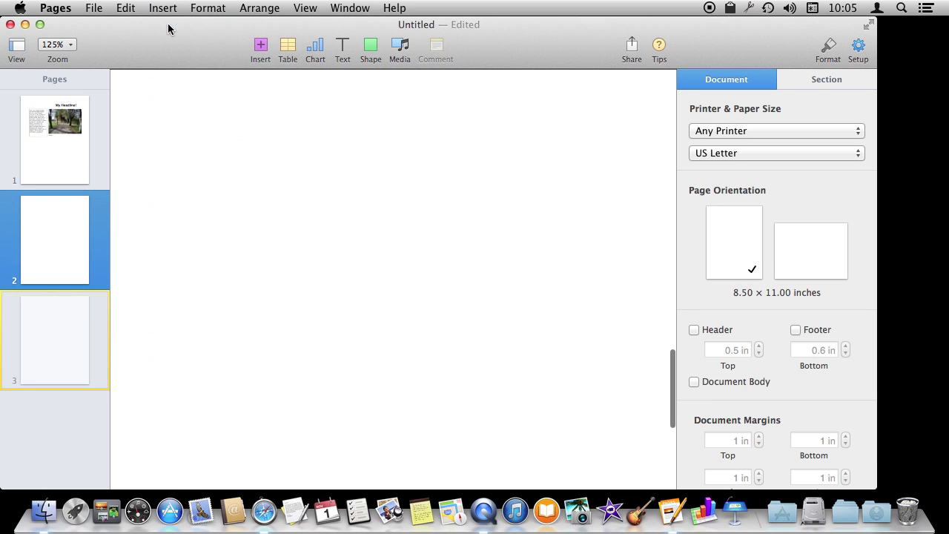
Step: Review the second and third pages, then return to the layout on page 1
left_click(63, 148)
left_click(59, 233)
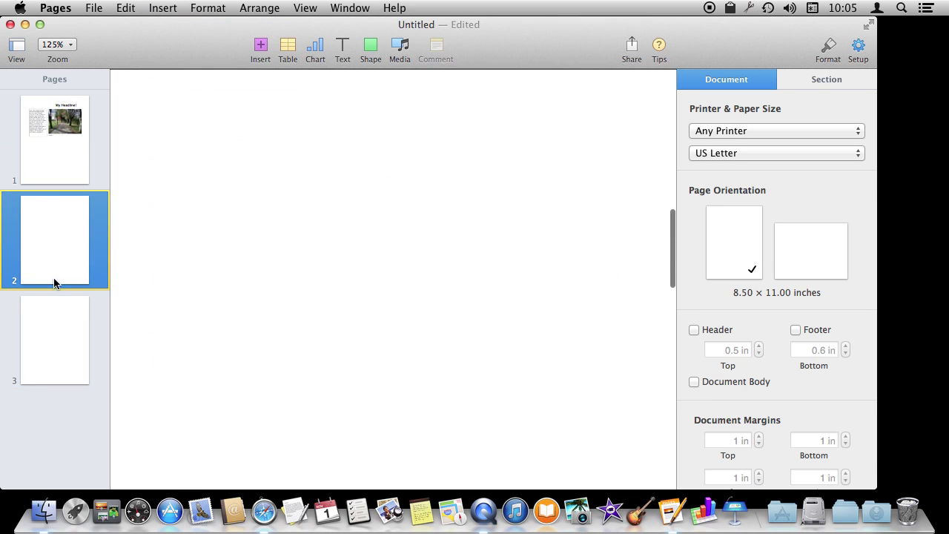
left_click(46, 344)
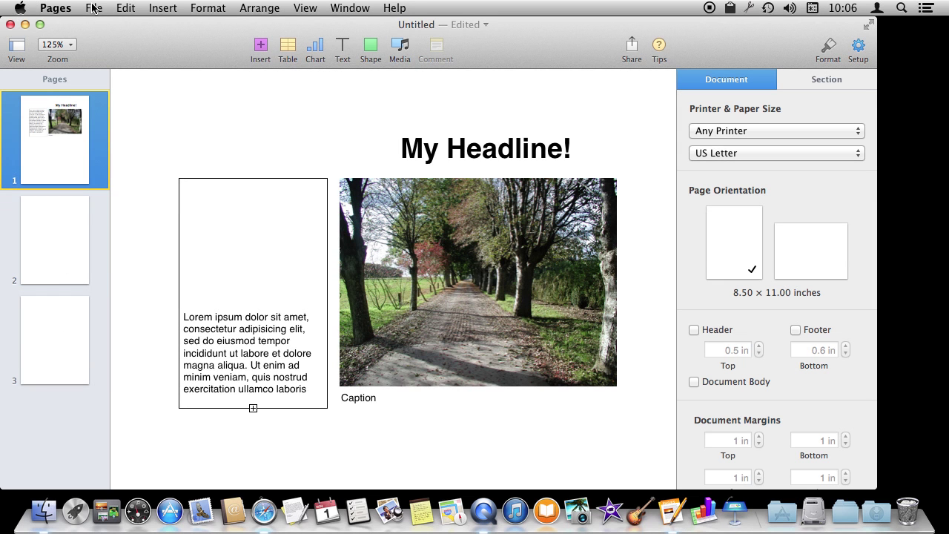
left_click(94, 8)
Step: Create a new document from the For Sale Flyer template
left_click(103, 27)
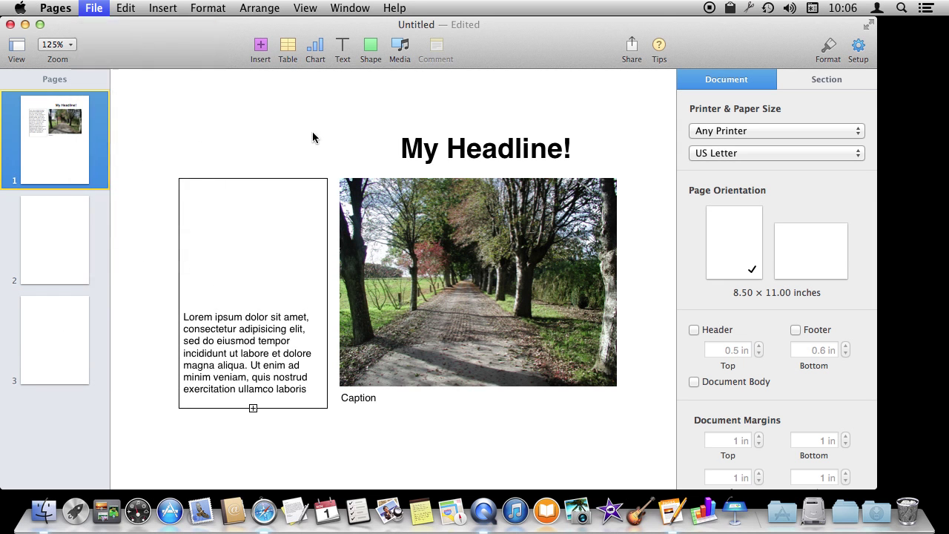
scroll(413, 361, "down", 20)
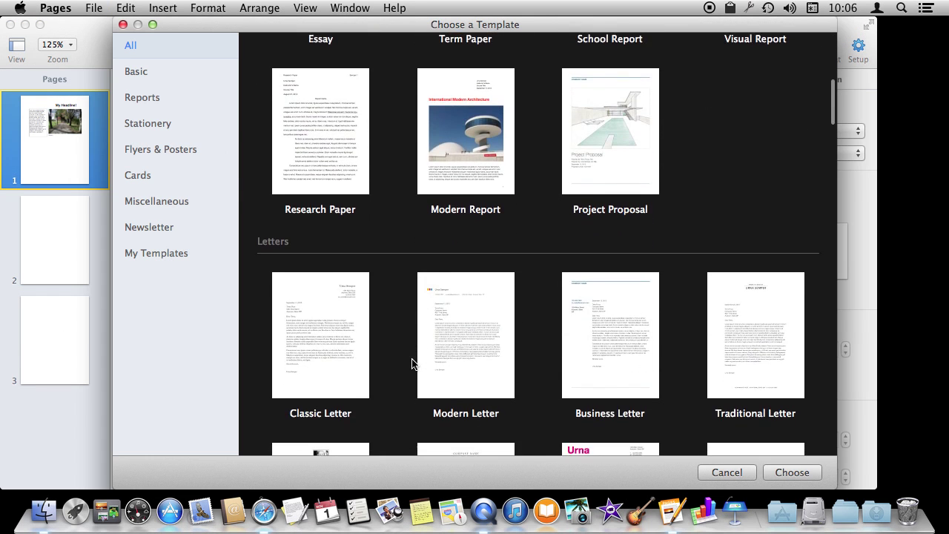
scroll(413, 363, "down", 20)
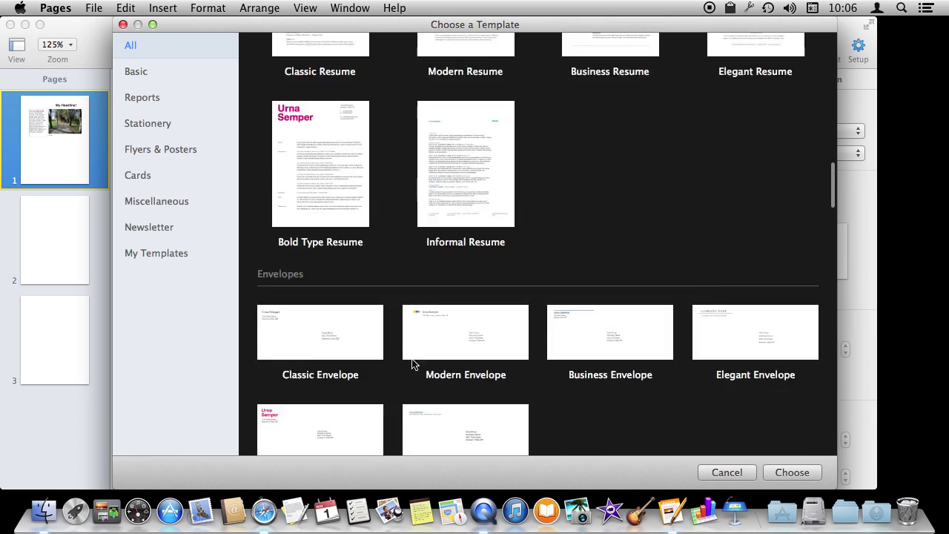
scroll(413, 363, "down", 8)
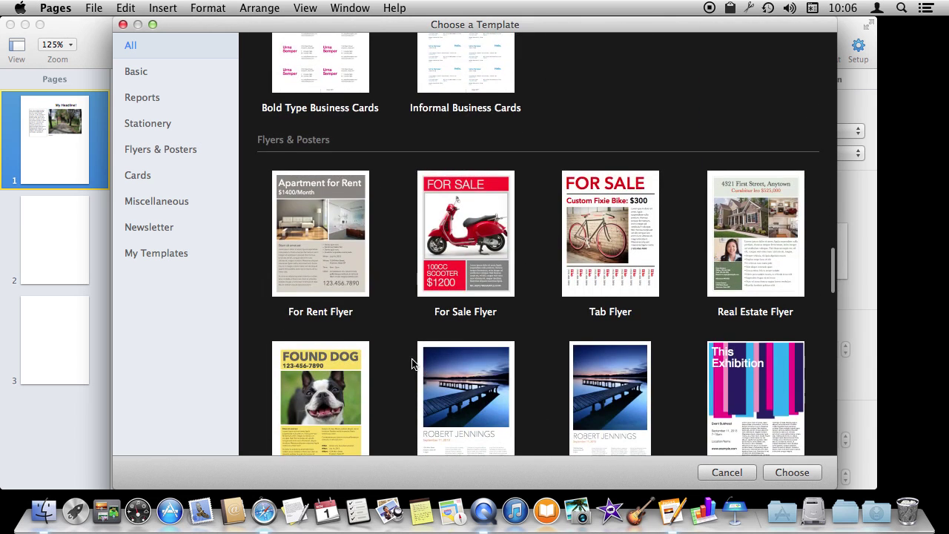
double_click(465, 241)
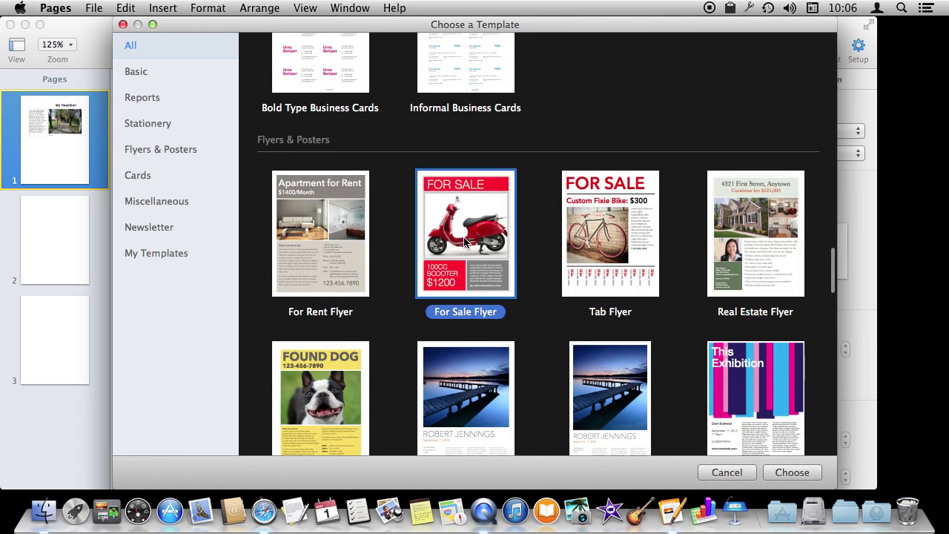
Step: Show layout guides and inspect the scooter photo, description text box and 100CC SCOOTER price box
left_click(320, 7)
left_click(318, 97)
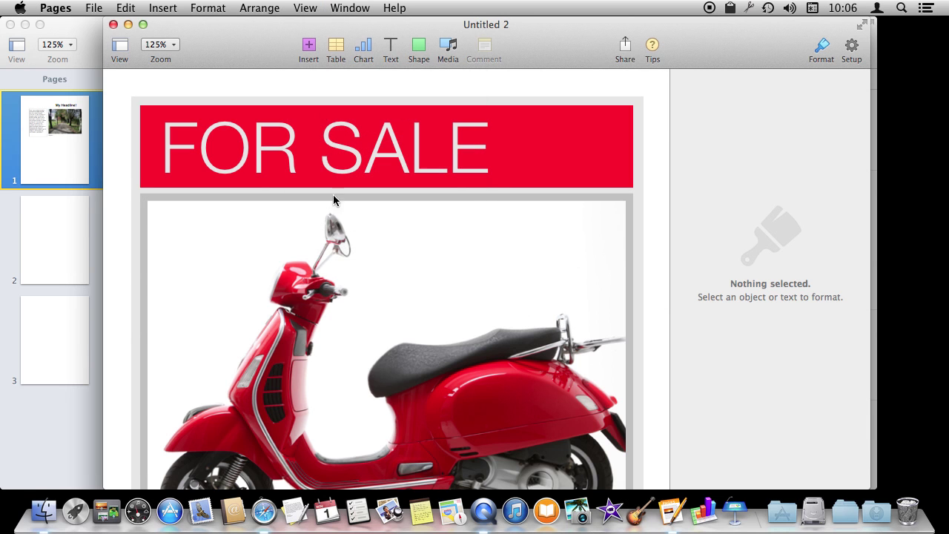
left_click(420, 280)
scroll(435, 374, "down", 8)
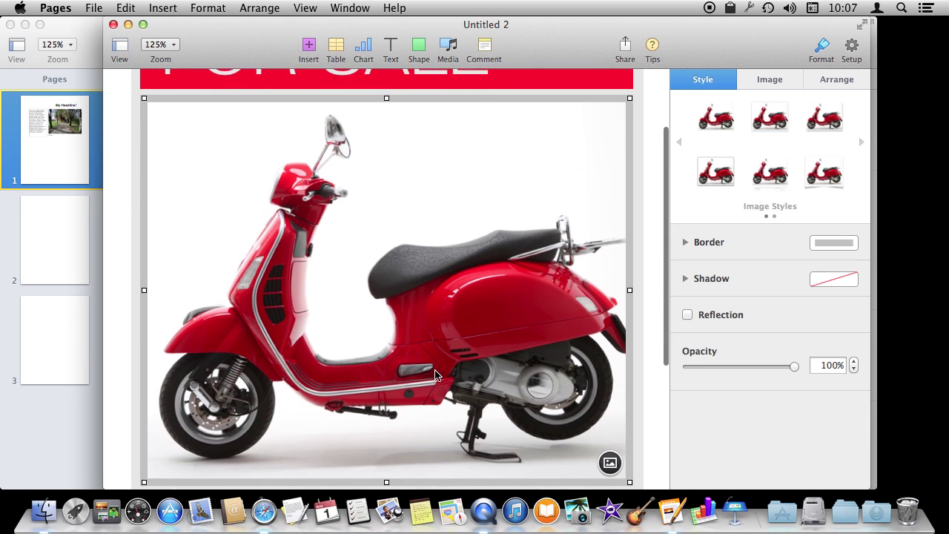
left_click(435, 369)
left_click(310, 362)
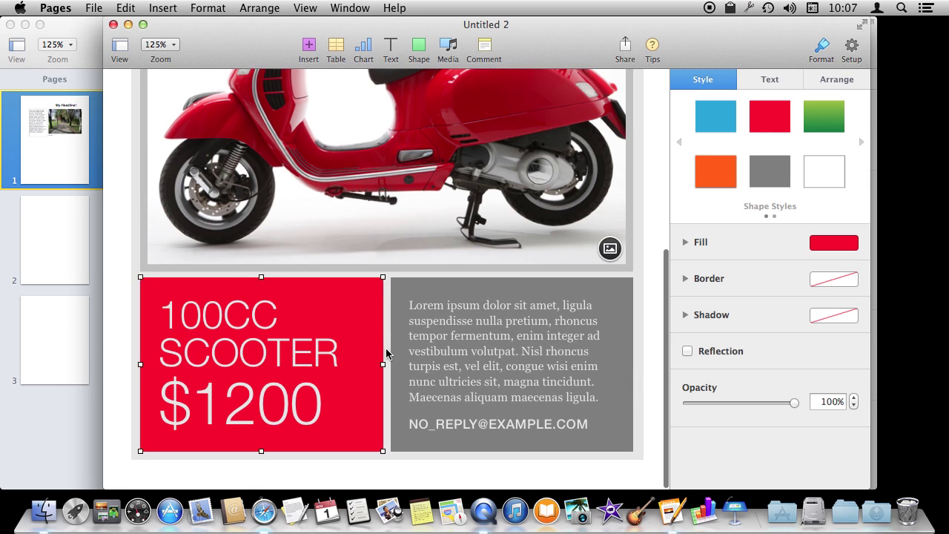
scroll(385, 354, "up", 6)
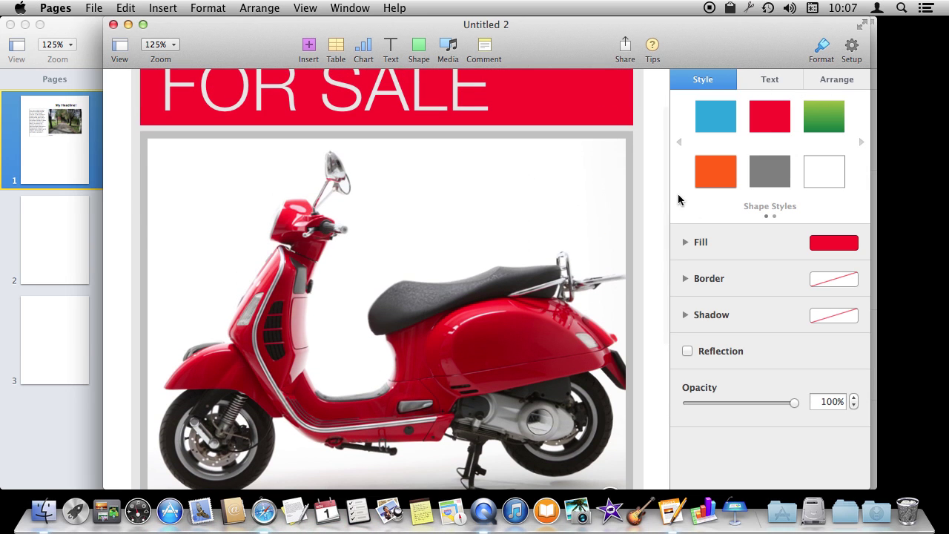
scroll(317, 153, "up", 3)
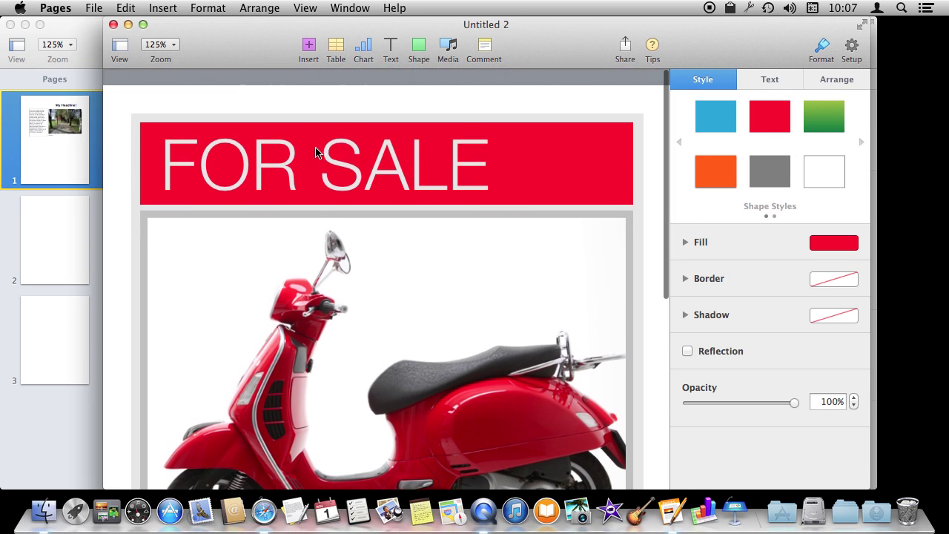